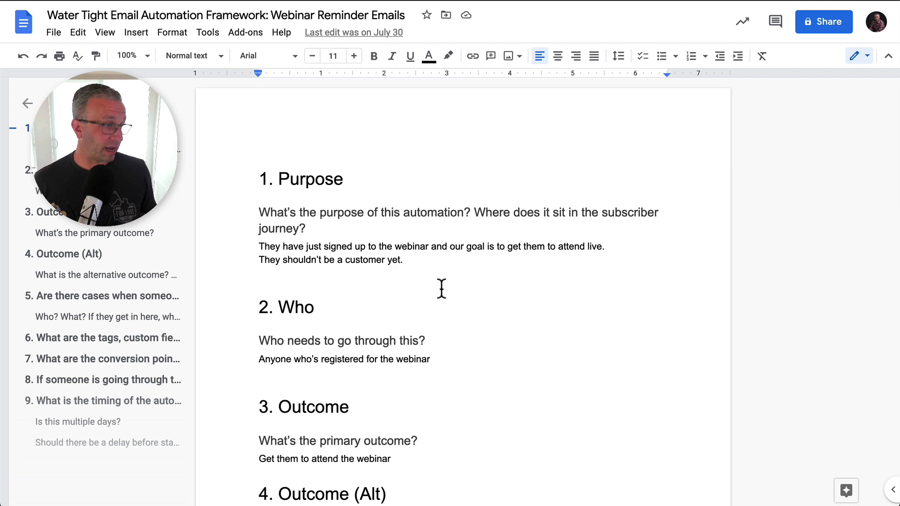
- Move the planning doc aside and start a new blank automation from the Automations list
scroll(441, 288, down, 8)
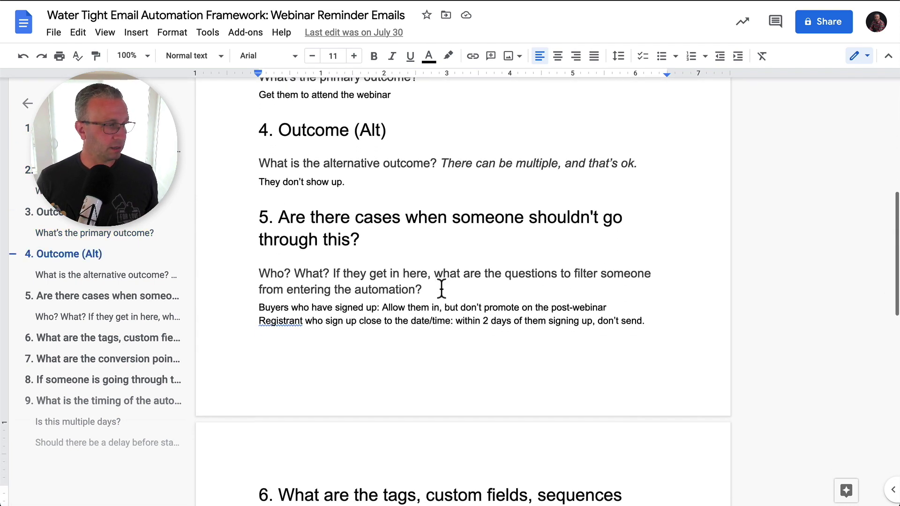
scroll(442, 289, down, 8)
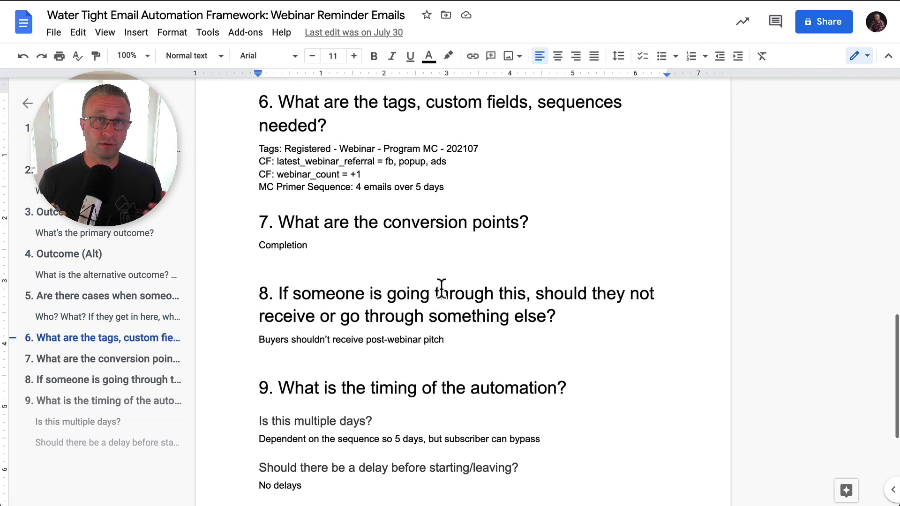
scroll(441, 288, up, 16)
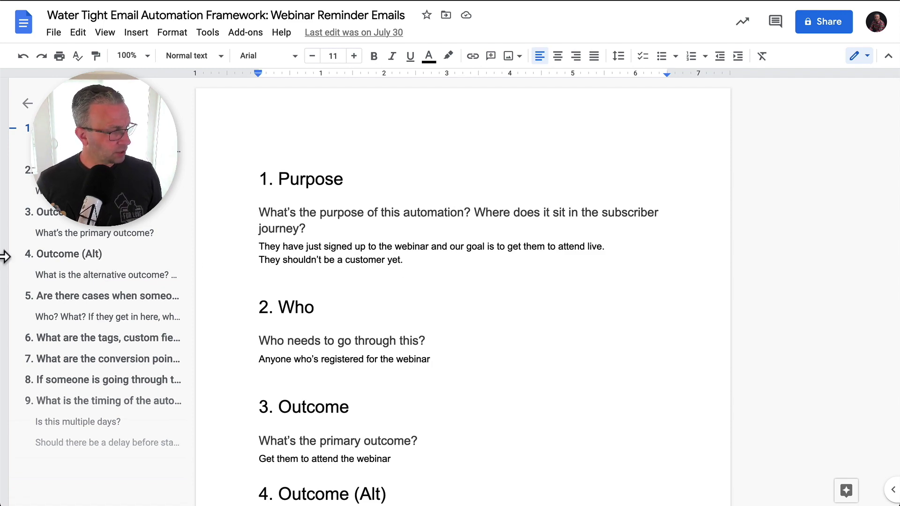
drag(5, 256, 466, 203)
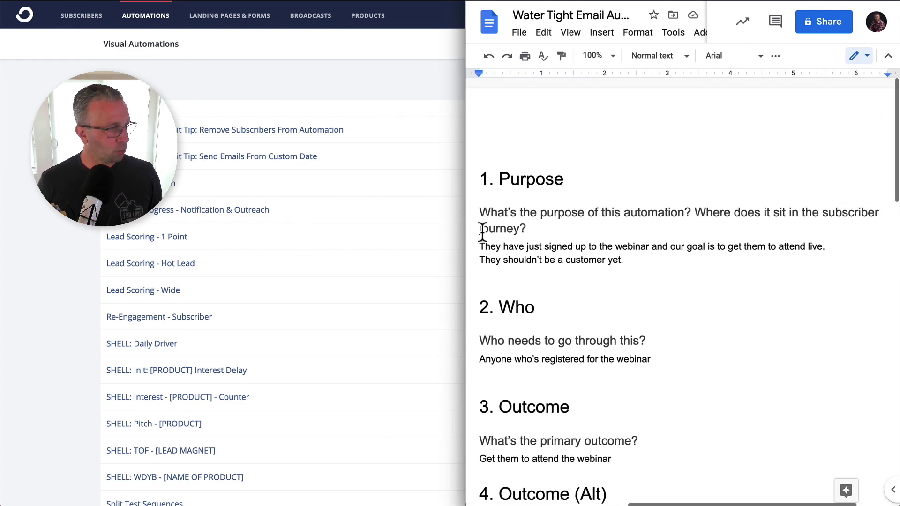
click(403, 225)
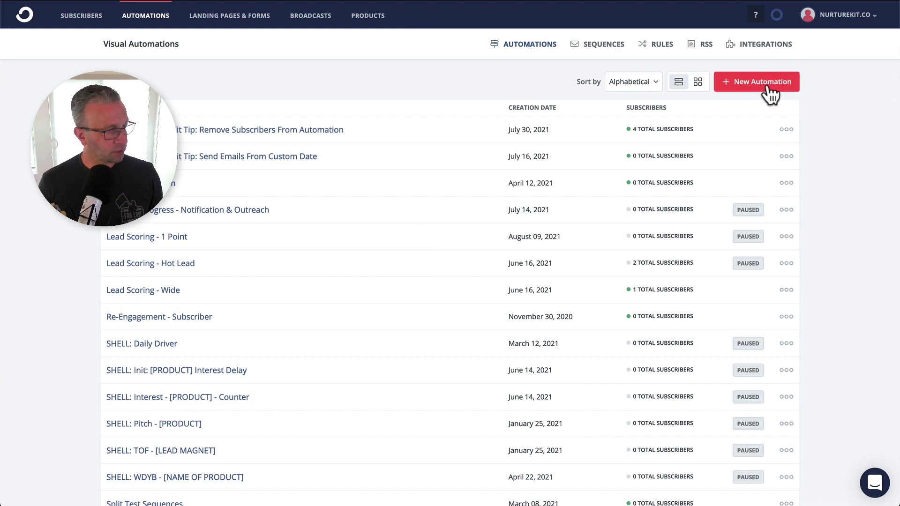
click(711, 91)
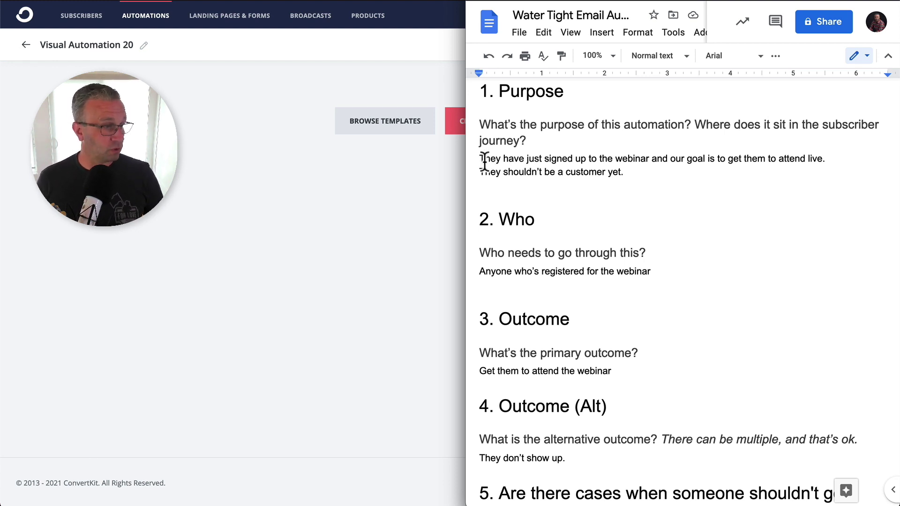
- Build from scratch with an 'Is added to a tag' trigger for 'Registered - Webinar Primer - 202107'
click(361, 209)
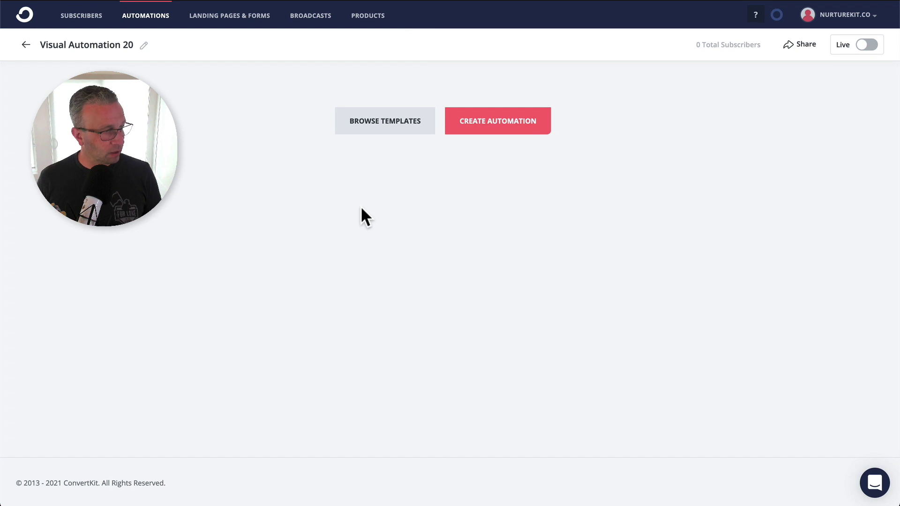
click(524, 120)
click(501, 141)
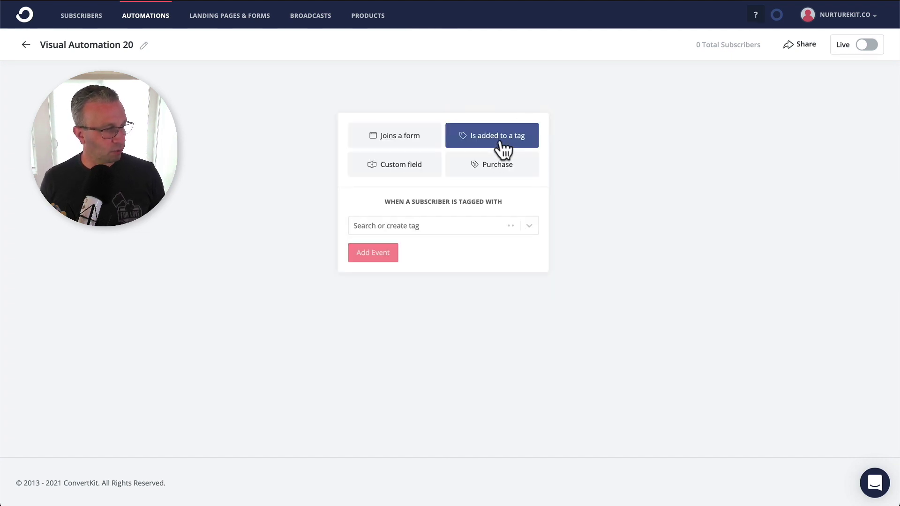
click(430, 225)
text(Register)
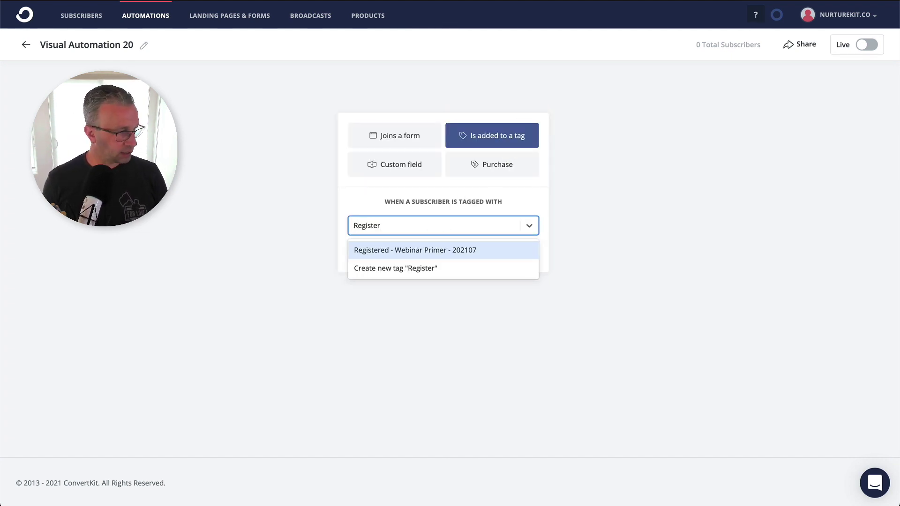
click(421, 251)
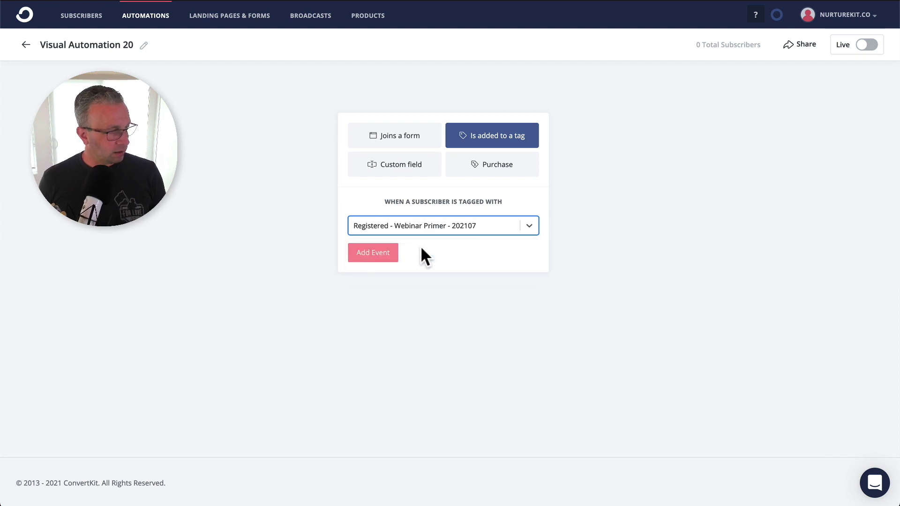
click(356, 259)
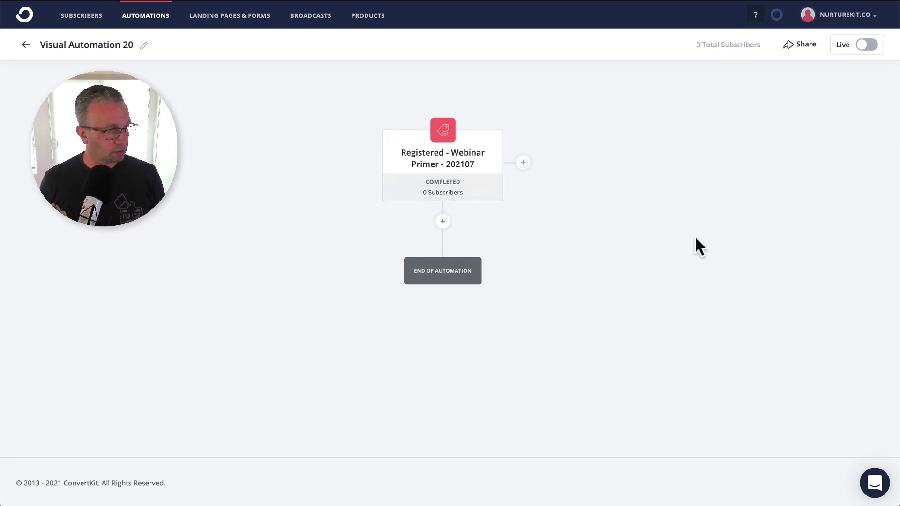
- Review the planning doc notes: audience is webinar registrants who aren't customers
key(super+Tab)
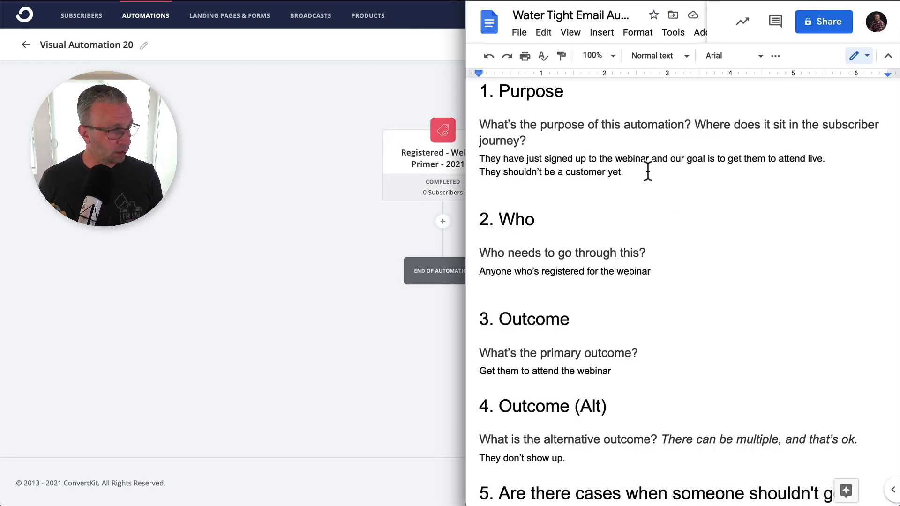
drag(646, 171, 500, 169)
click(500, 171)
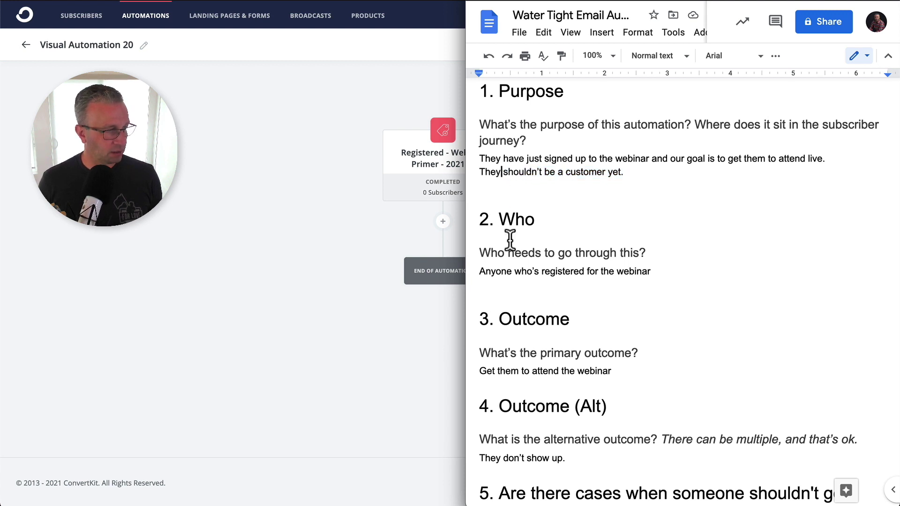
drag(487, 272, 660, 273)
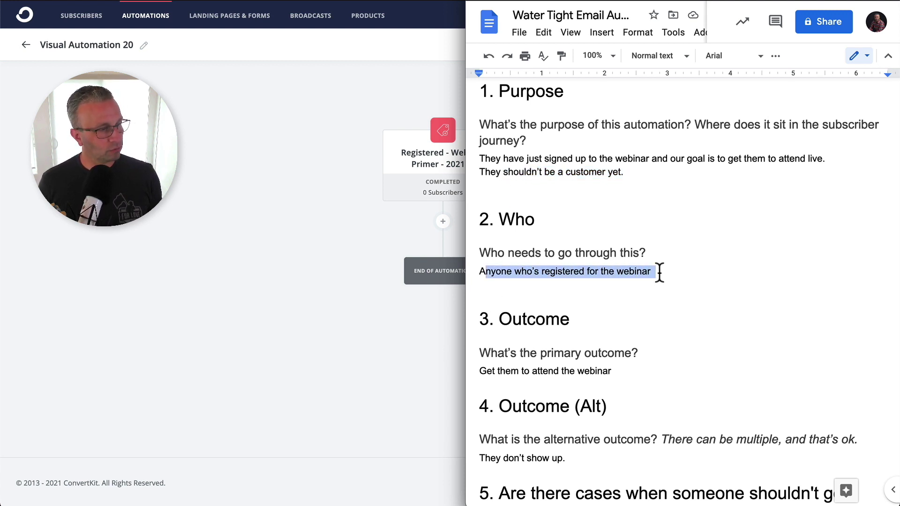
click(659, 273)
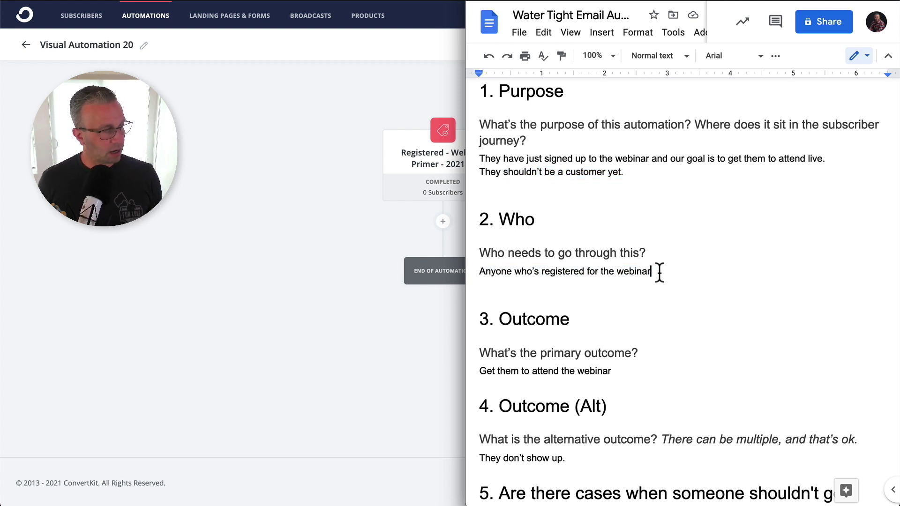
- Rename 'Visual Automation 20' to 'TOF - Webinar Primer - 202107'
click(142, 47)
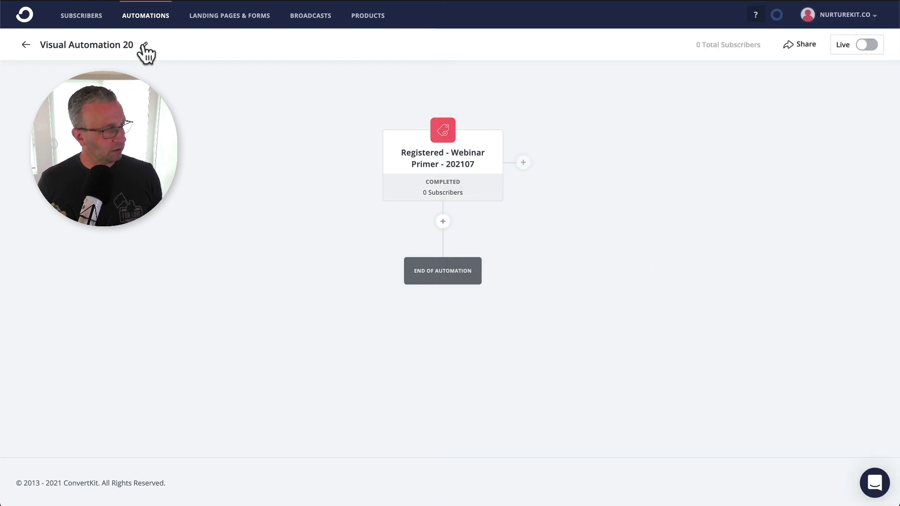
click(143, 46)
triple_click(120, 44)
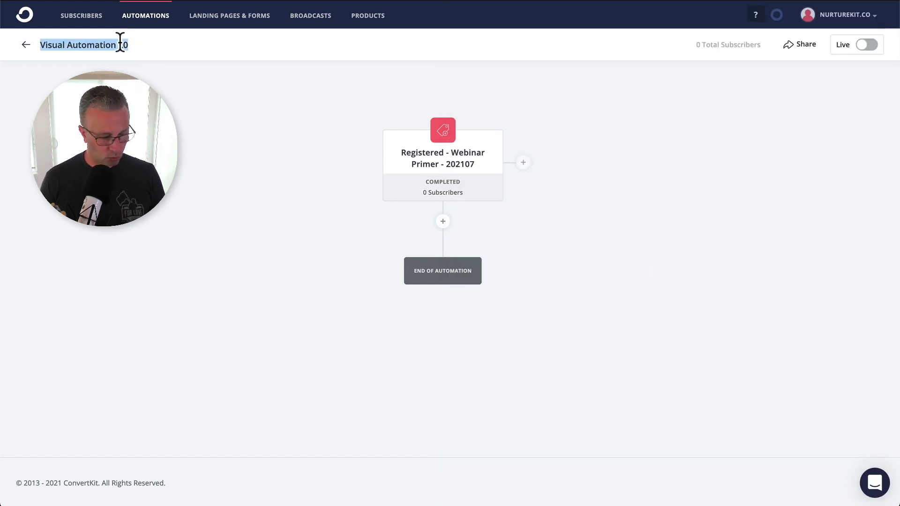
text(TOF)
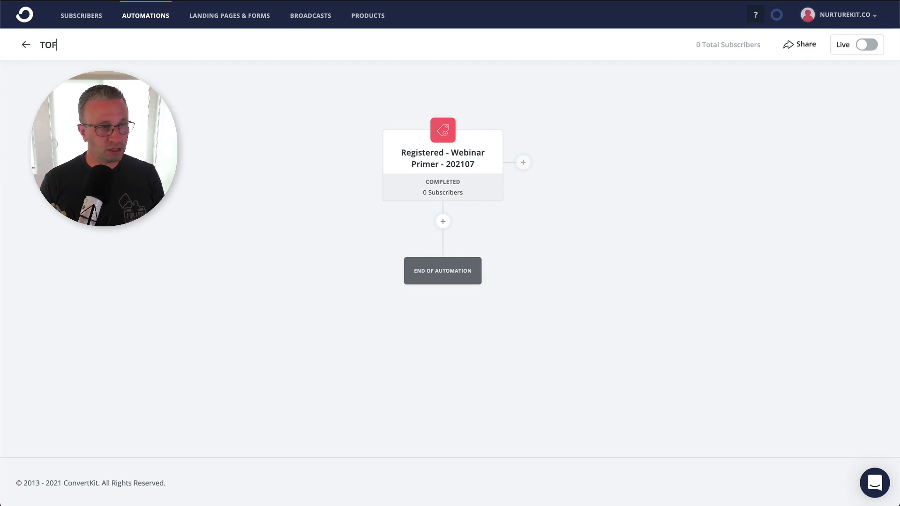
text( - )
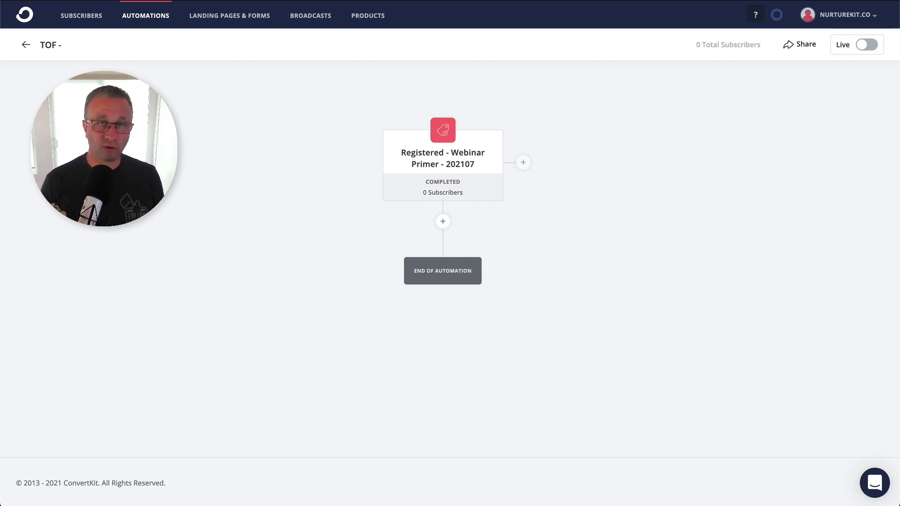
text(Webinar Primer)
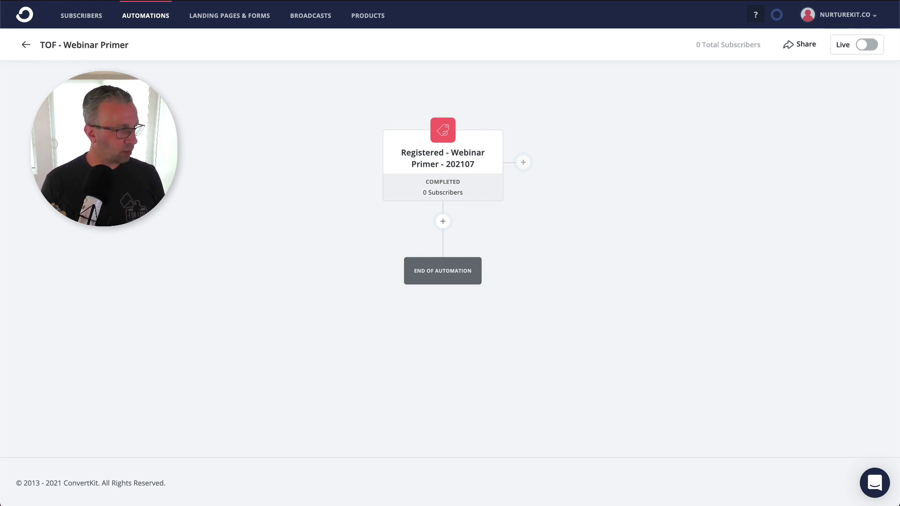
text( - )
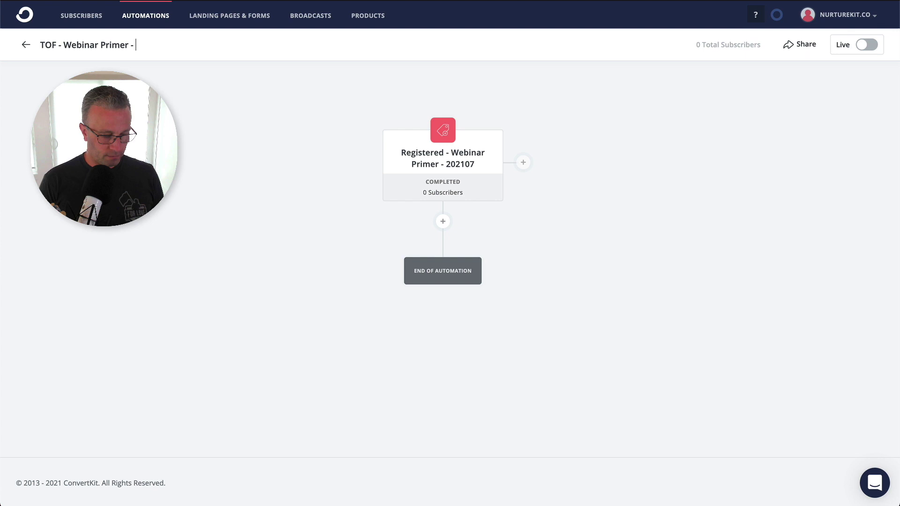
text(202107)
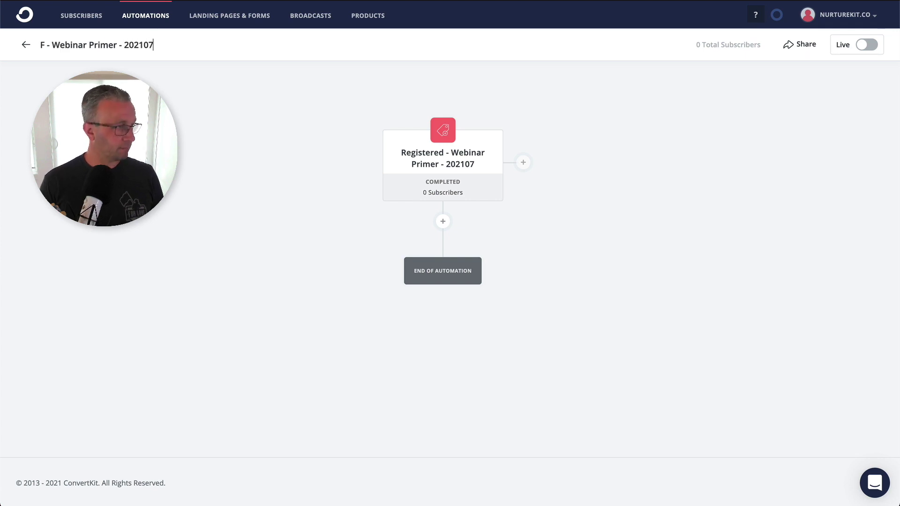
key(Return)
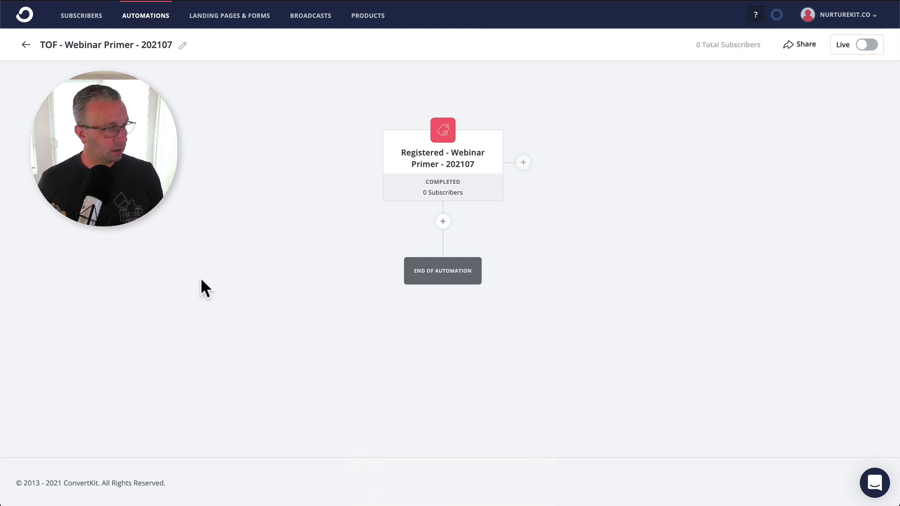
key(super+Tab)
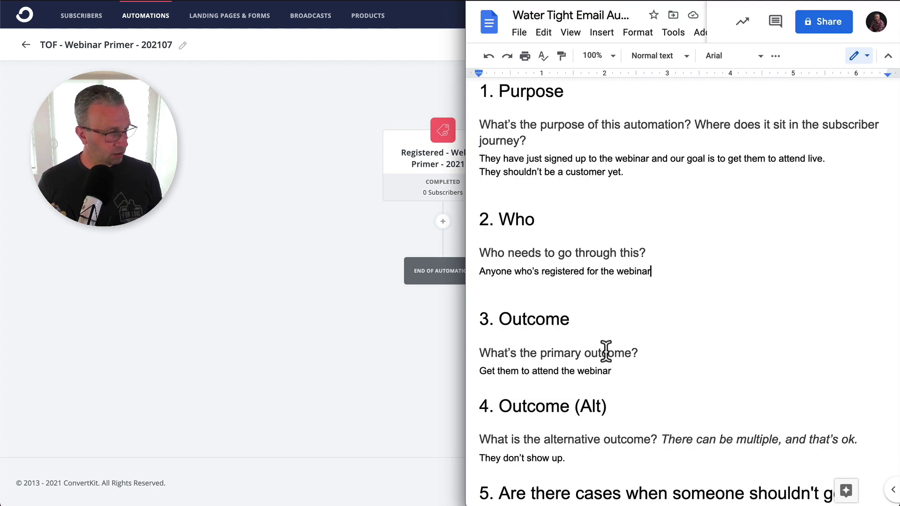
drag(611, 371, 474, 370)
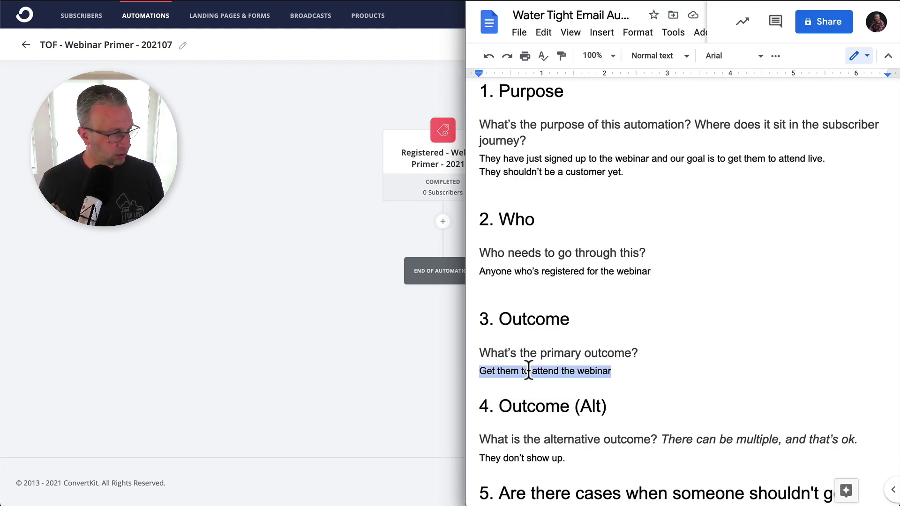
click(576, 457)
drag(577, 457, 476, 457)
click(476, 457)
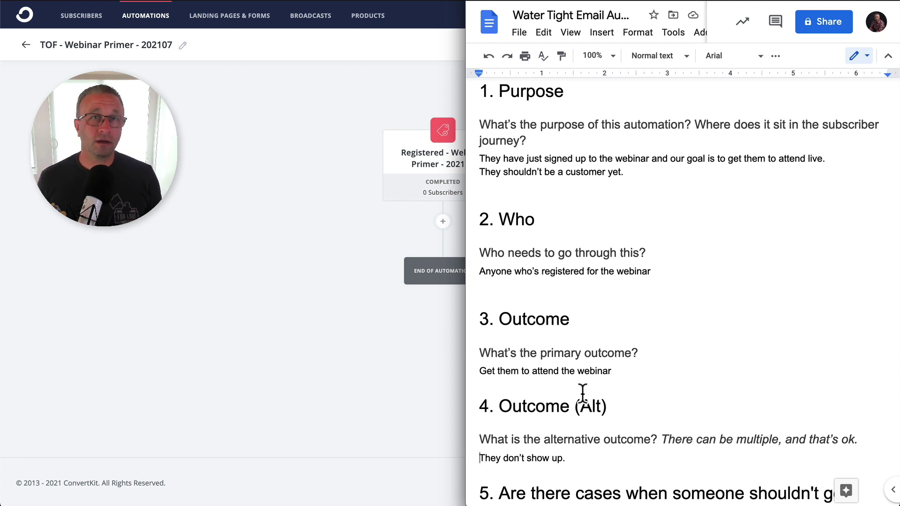
click(301, 453)
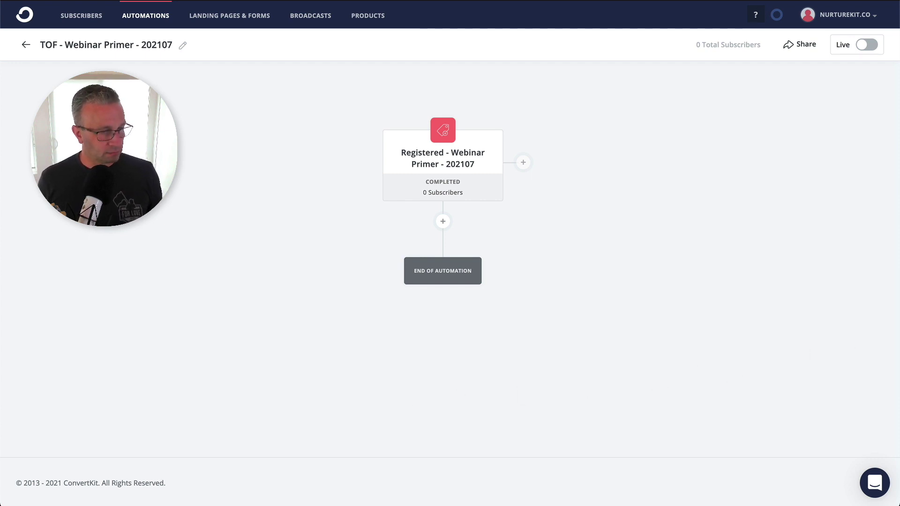
- Add a Date occurs event for July 28, 2021 at 11:00 AM after the trigger
click(443, 221)
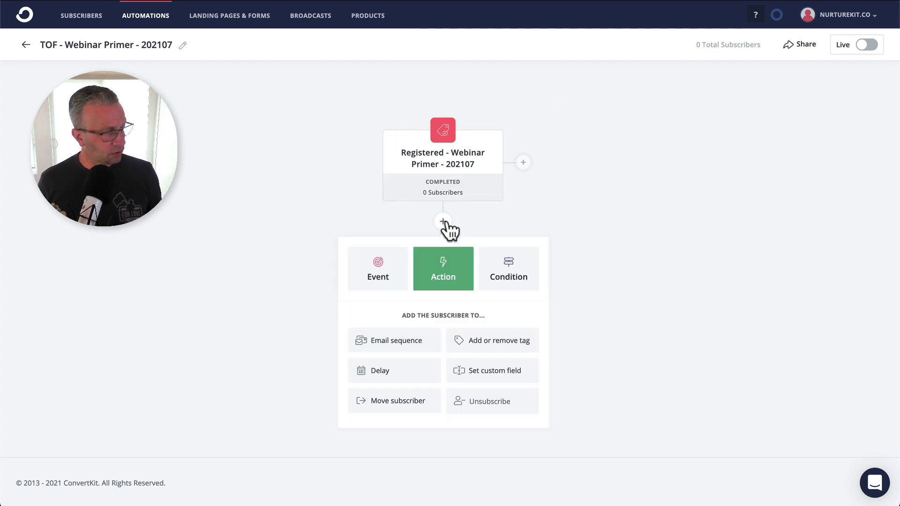
click(385, 278)
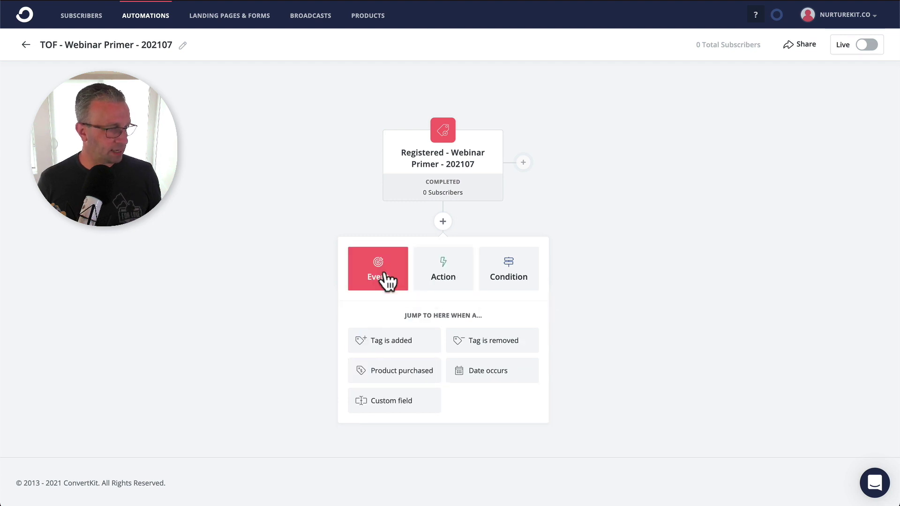
click(479, 367)
click(472, 330)
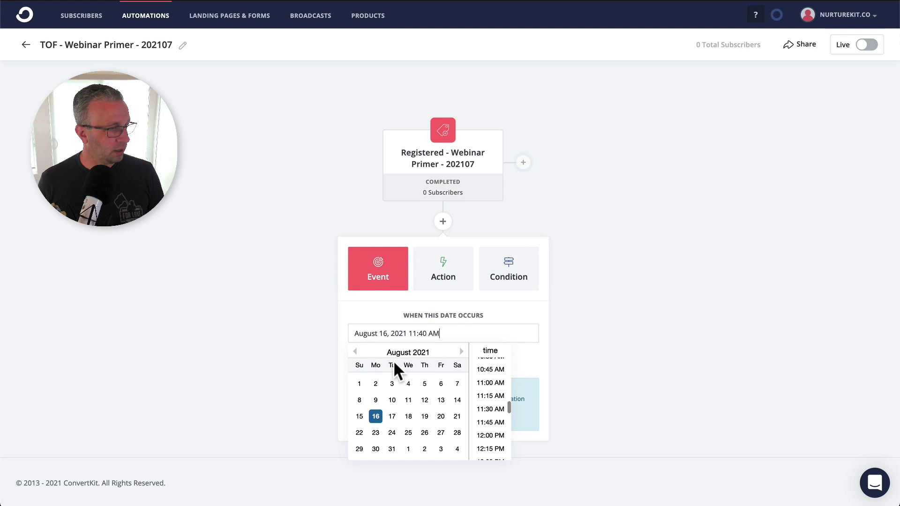
click(352, 351)
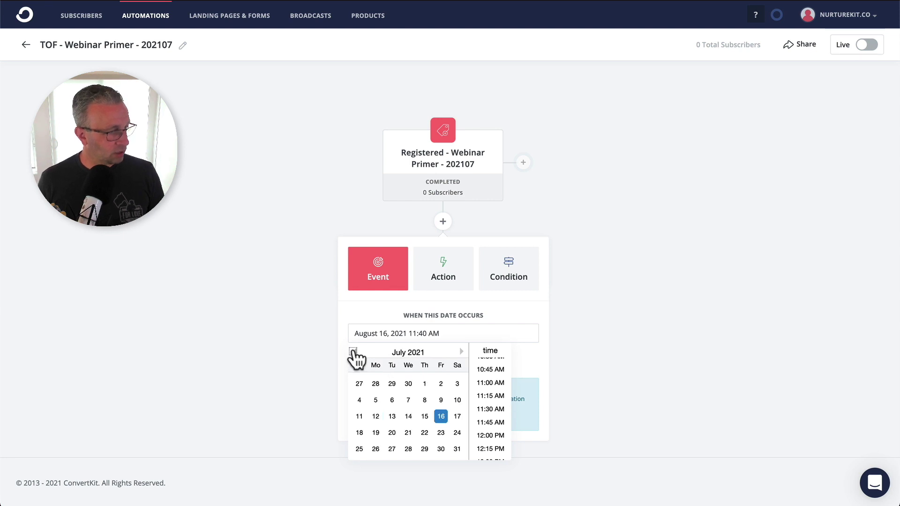
click(407, 450)
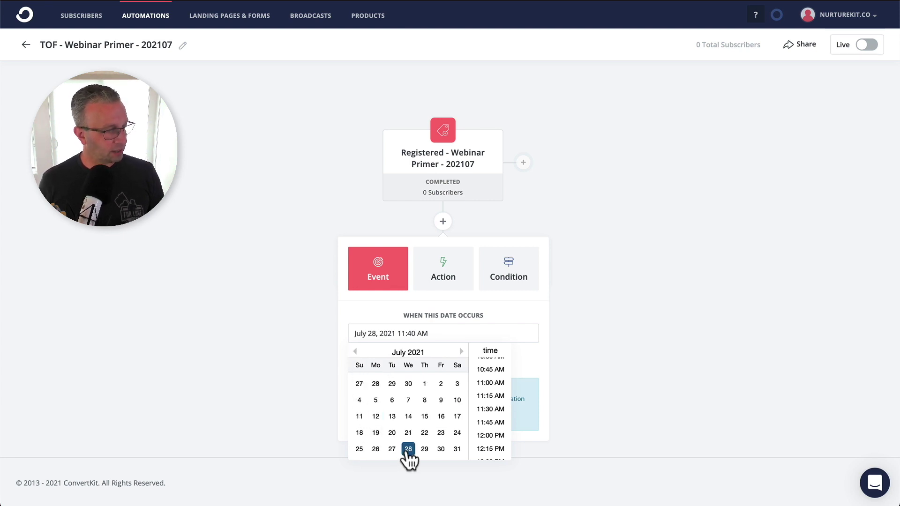
click(490, 383)
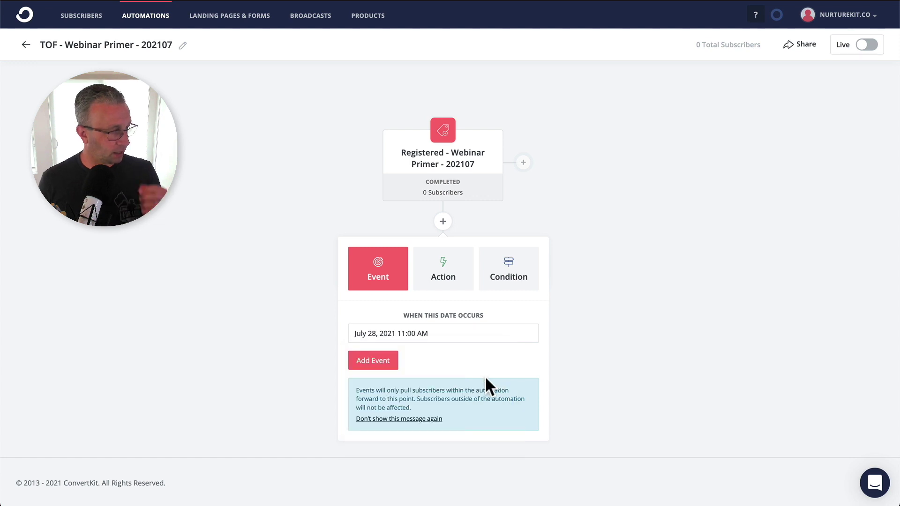
click(395, 360)
- Follow it with an action adding the 'Completed - Webinar - Primer - 202107' tag
click(446, 374)
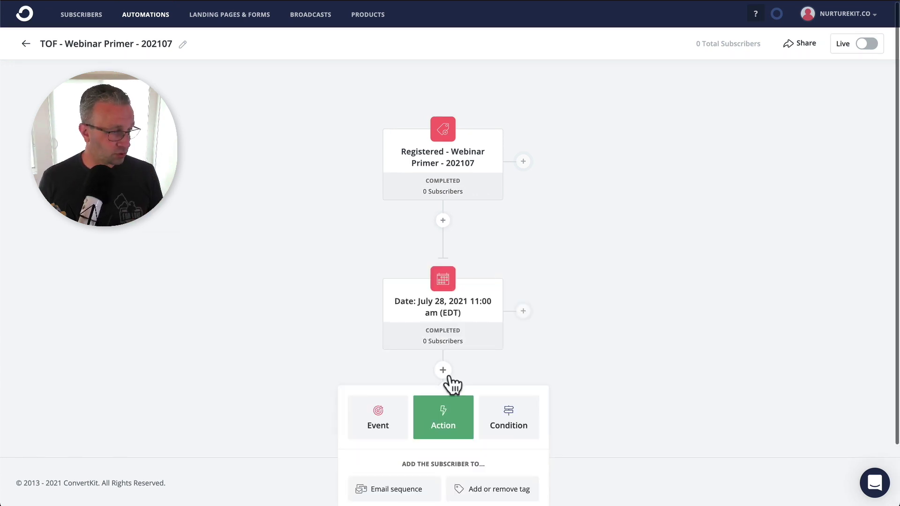
scroll(603, 398, down, 2)
click(506, 421)
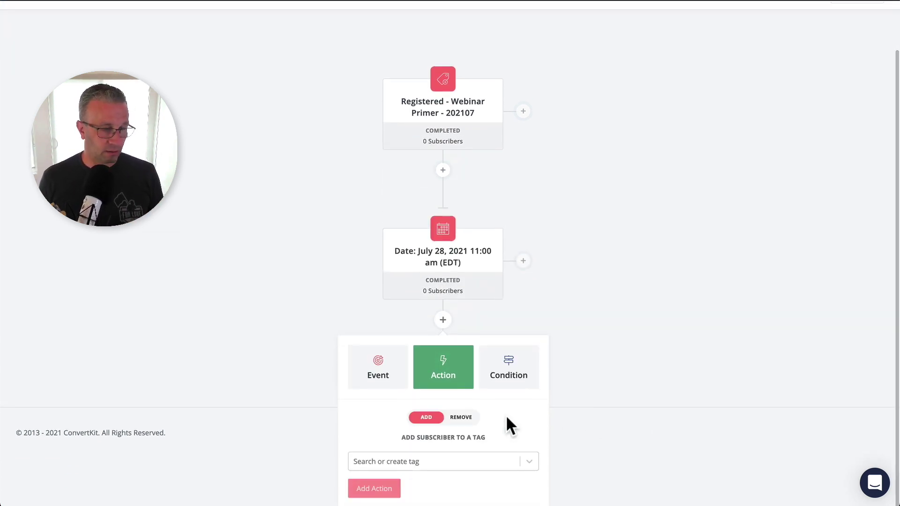
click(437, 466)
text(Complete)
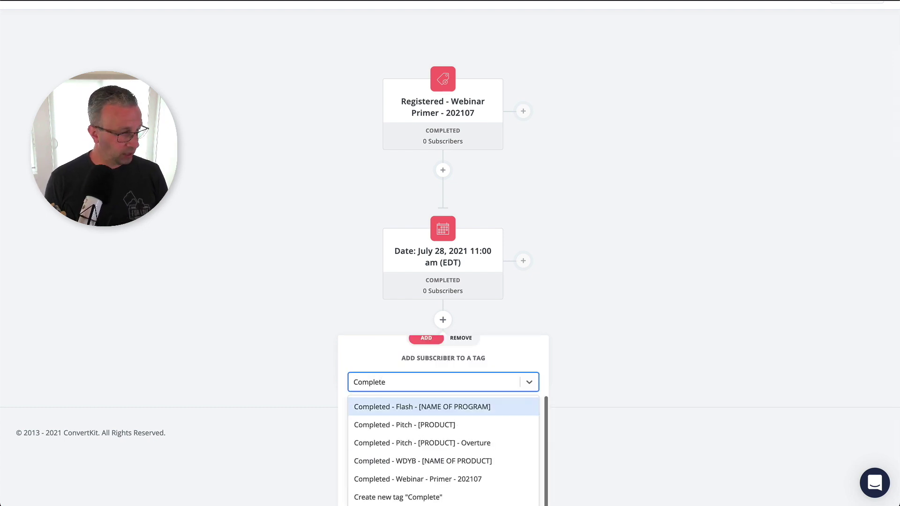
text(d - )
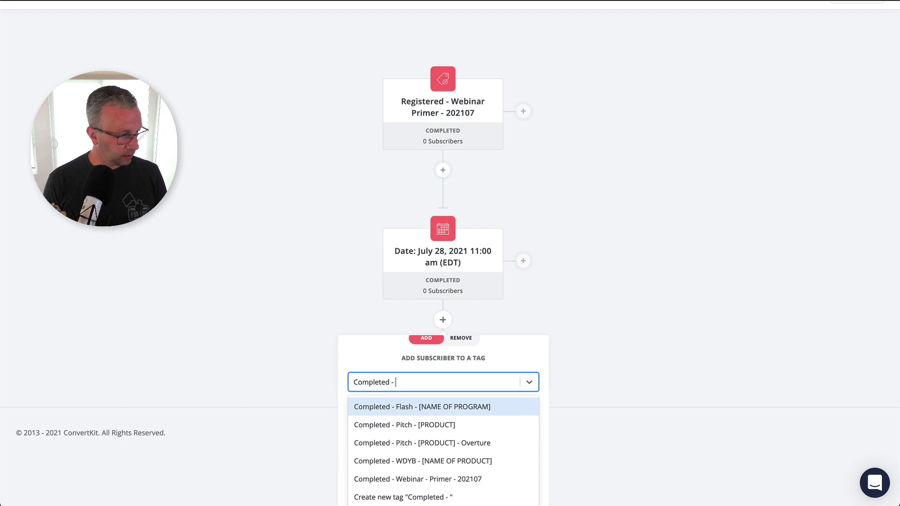
text(We)
click(440, 477)
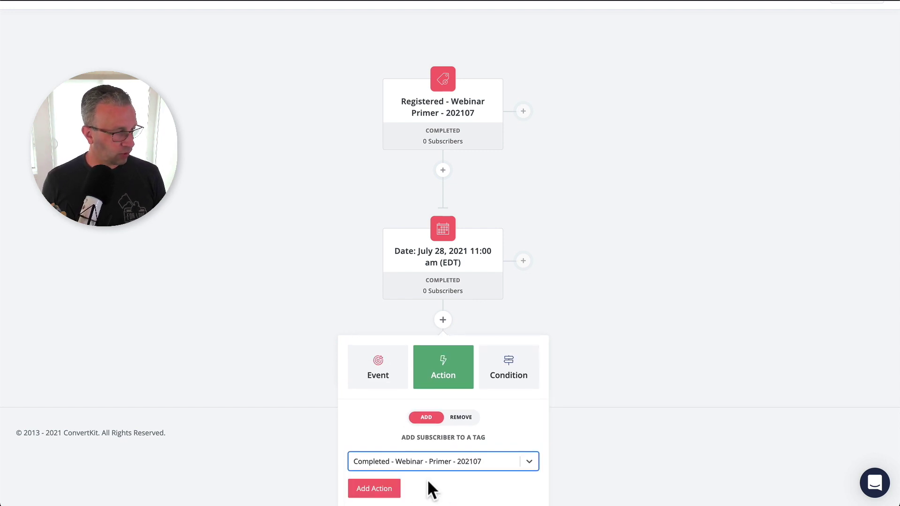
click(400, 489)
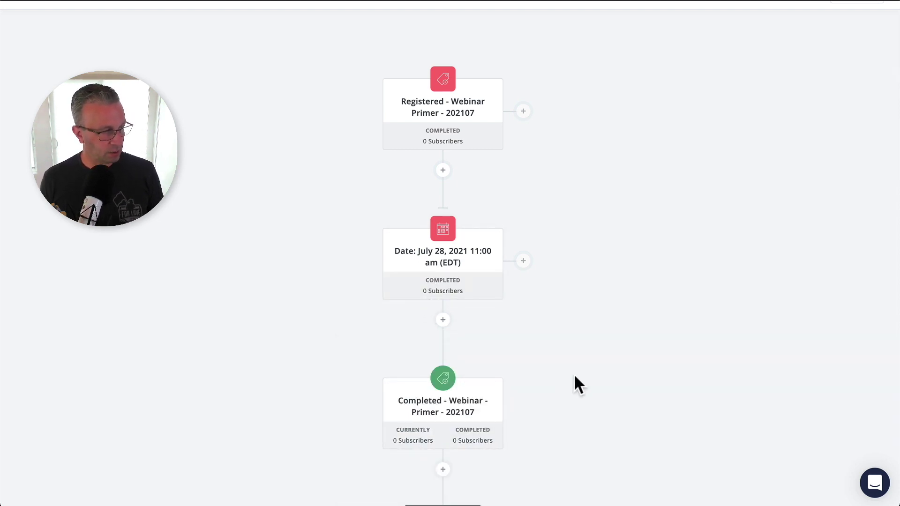
scroll(581, 384, down, 1)
scroll(577, 374, down, 3)
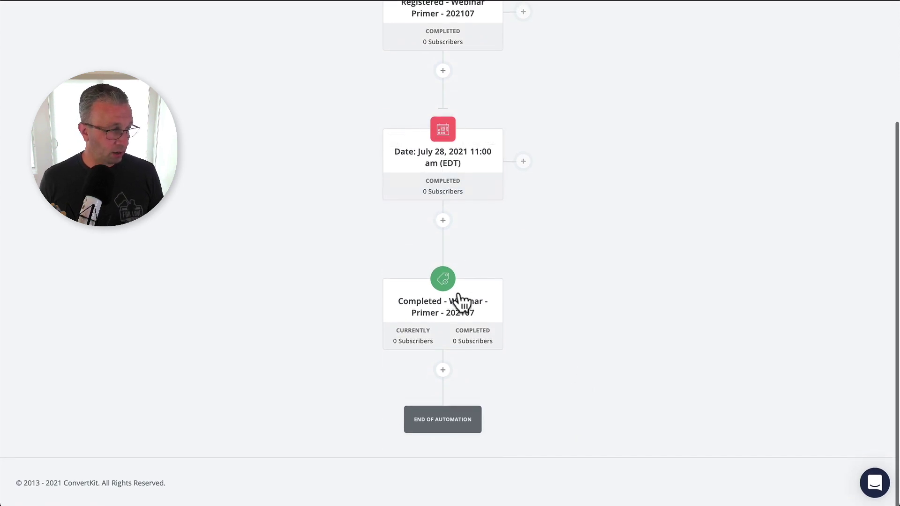
- Add a 'Tag is added' event for 'Completed - Webinar - Primer - 202107' below the tag action
click(441, 371)
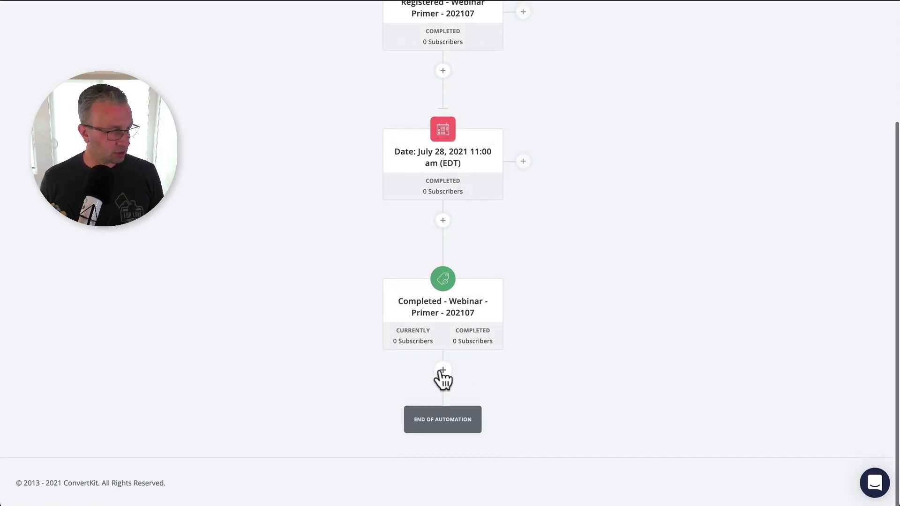
click(385, 424)
scroll(648, 428, down, 2)
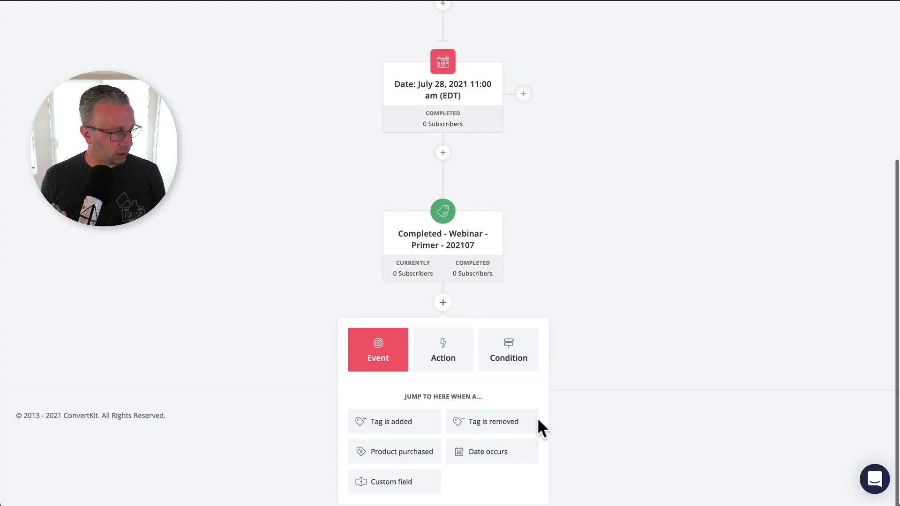
click(398, 426)
click(397, 424)
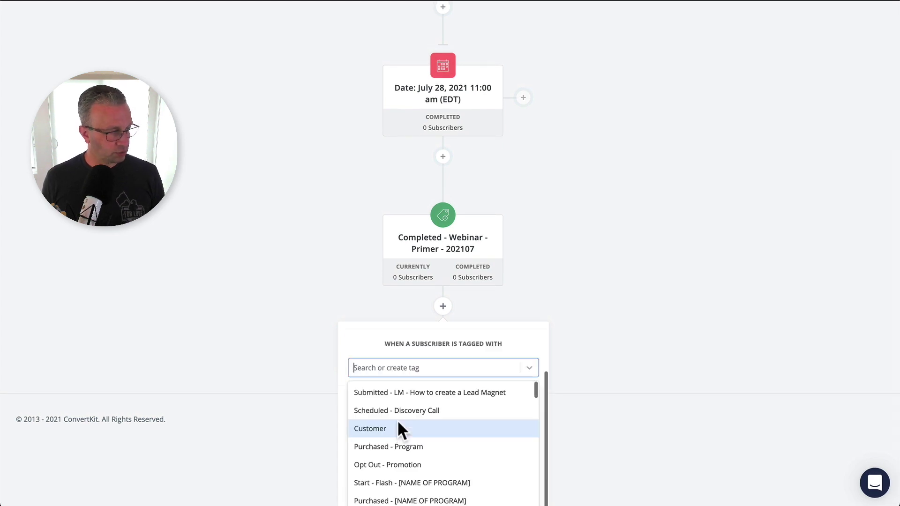
text(Completed - )
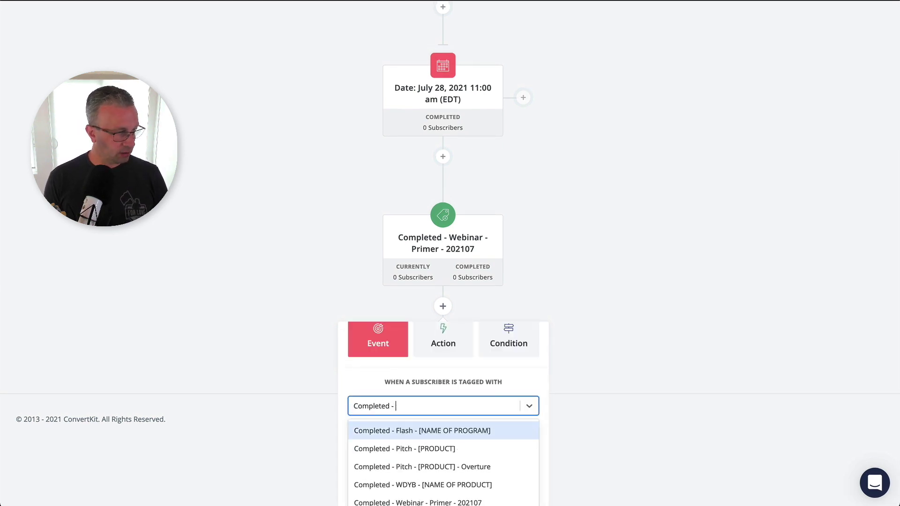
text(Web)
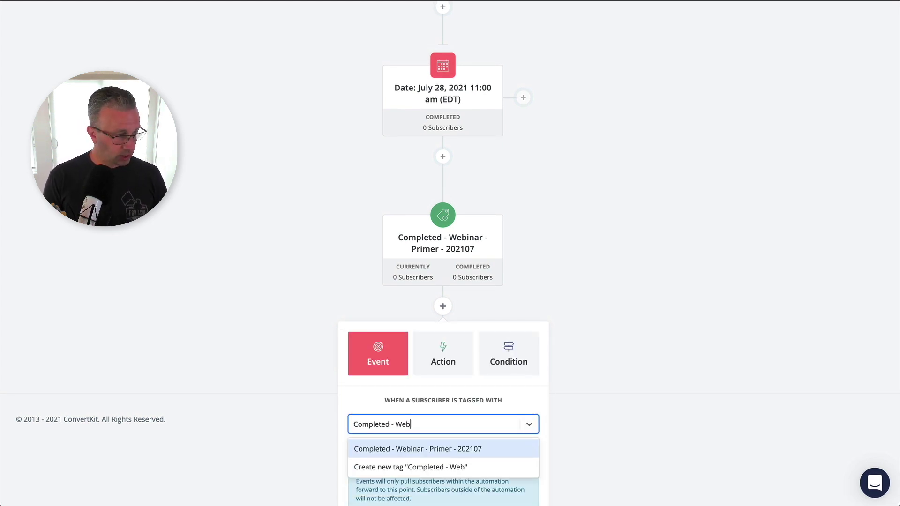
click(395, 449)
click(395, 451)
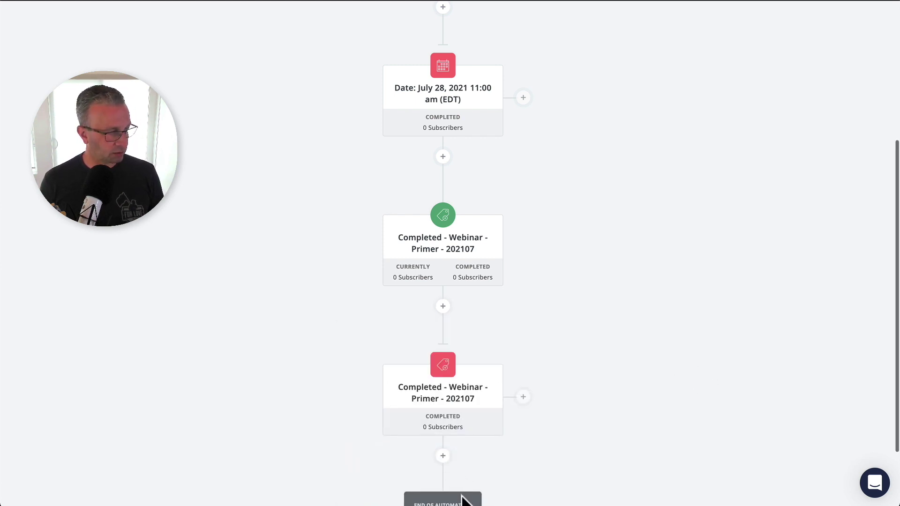
scroll(492, 323, up, 5)
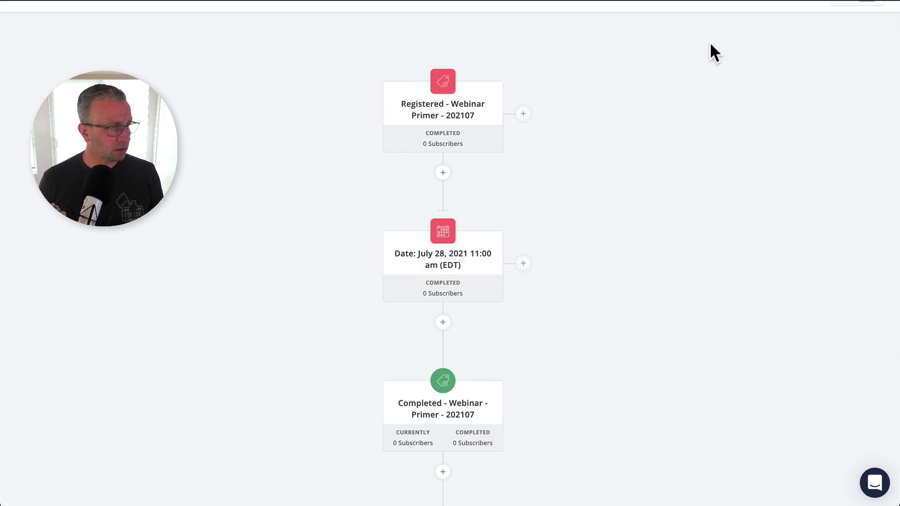
key(alt+Tab)
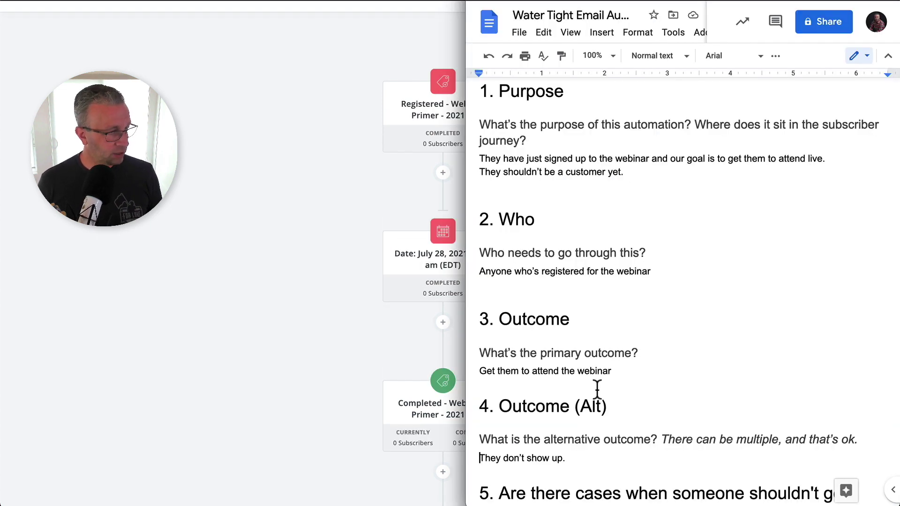
scroll(597, 389, down, 5)
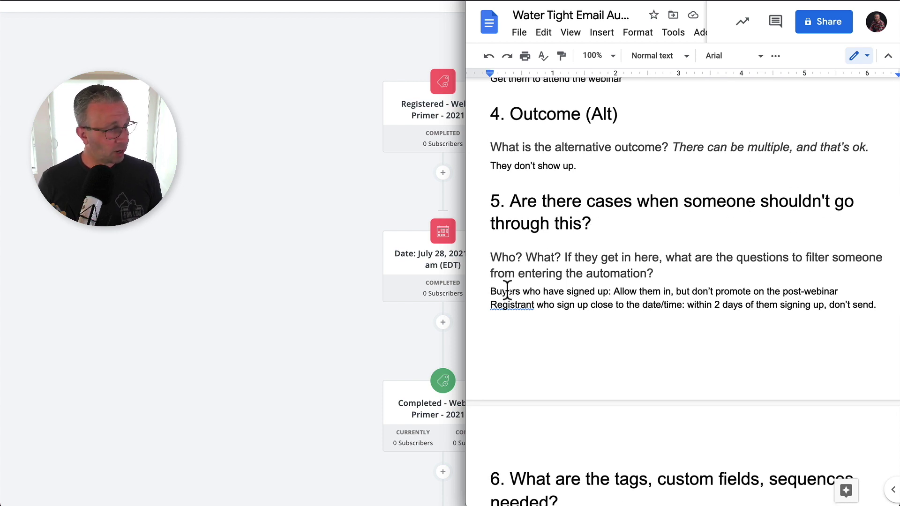
drag(507, 291, 673, 291)
click(616, 291)
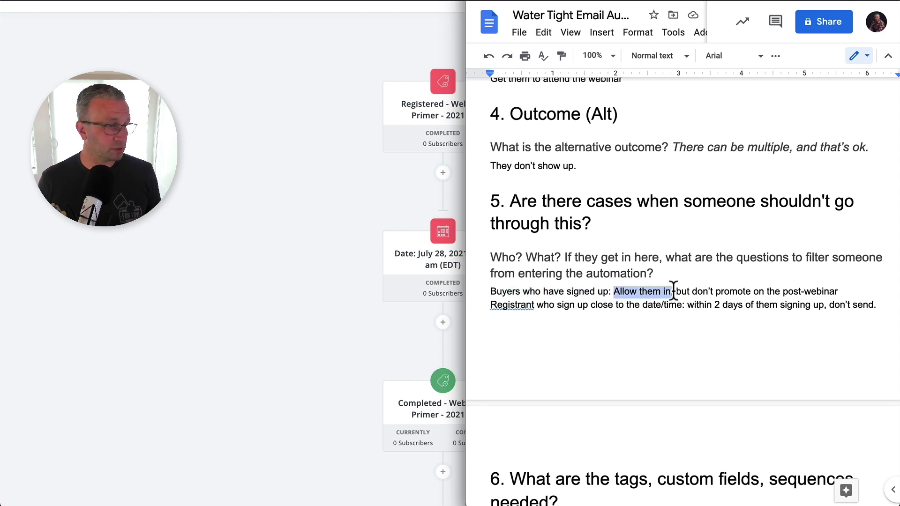
click(673, 291)
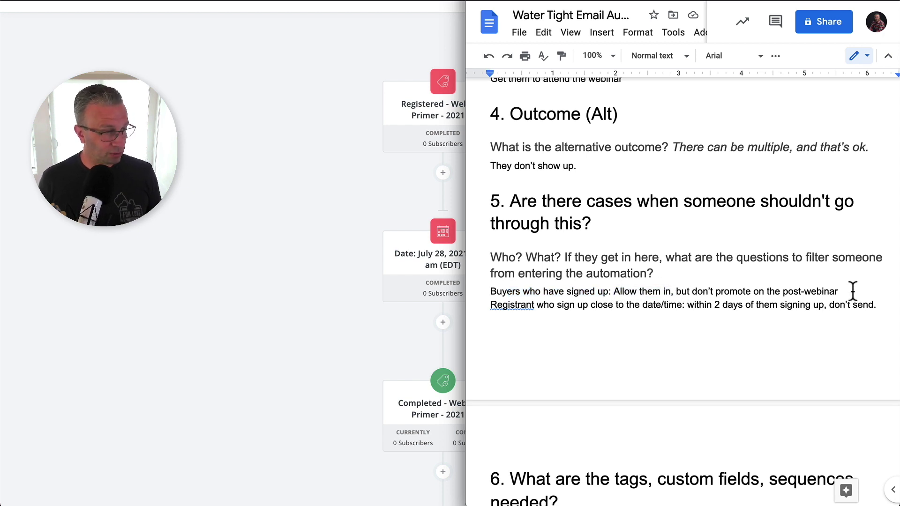
- Insert a tag condition checking for the 'Customer' tag below the July 28 date event
click(241, 353)
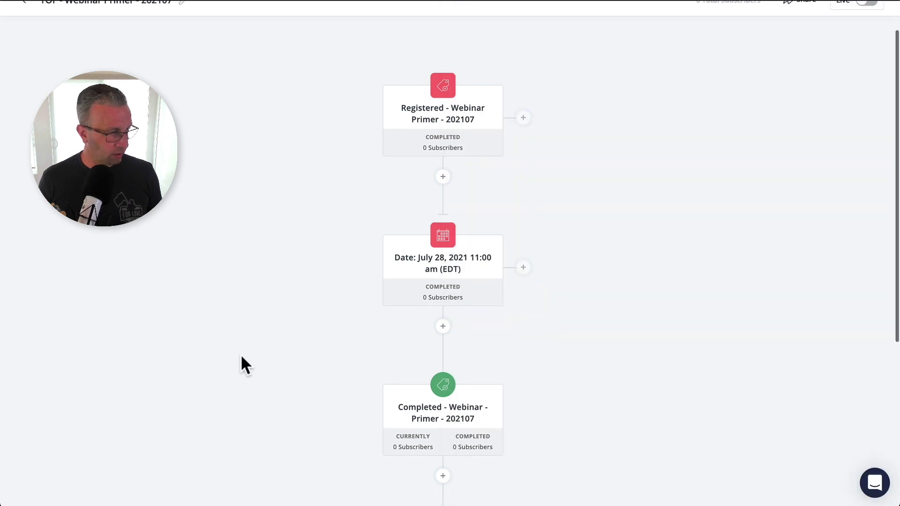
scroll(241, 357, down, 5)
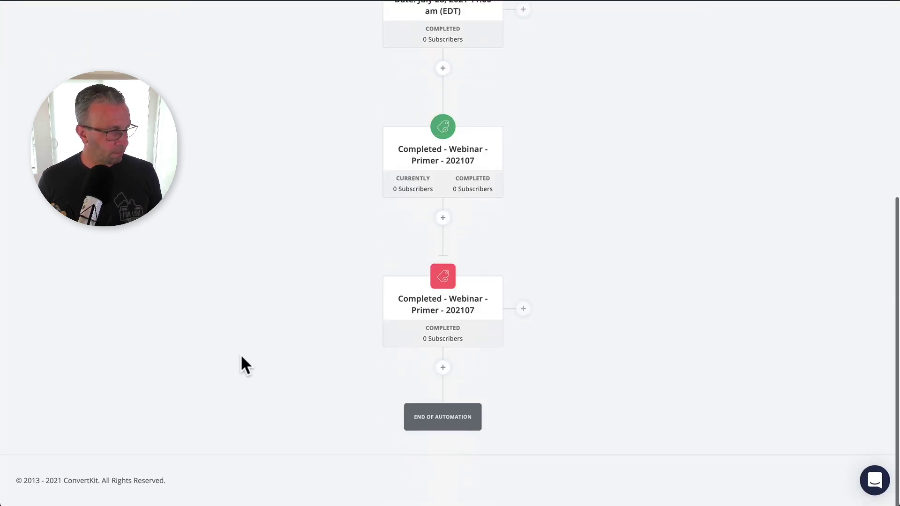
scroll(240, 353, up, 3)
mouse_move(387, 177)
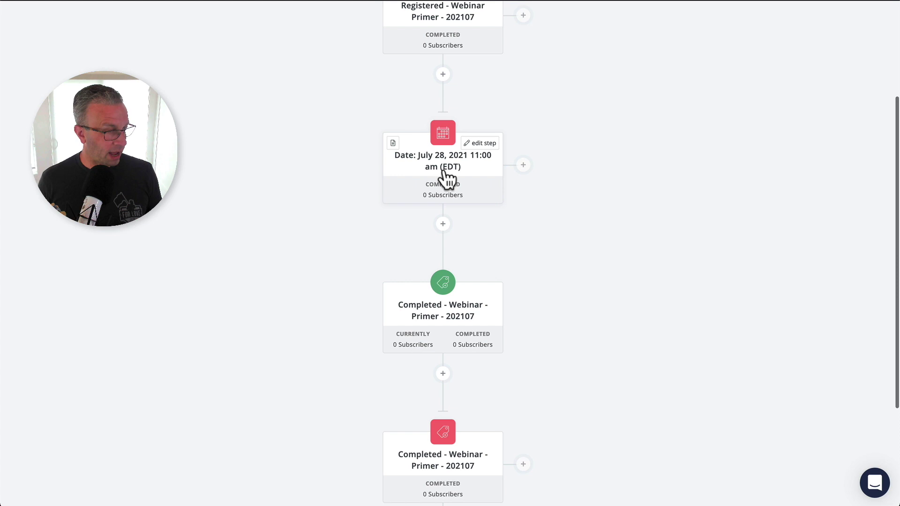
click(442, 224)
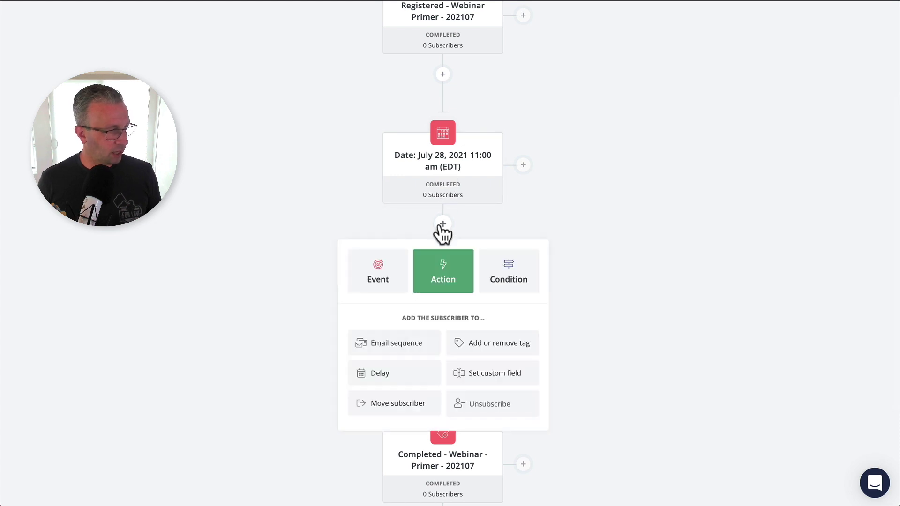
click(523, 283)
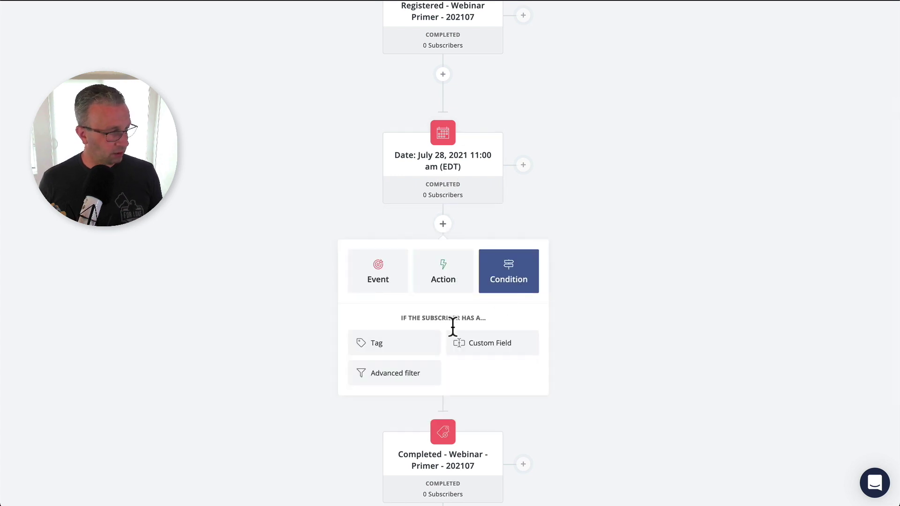
click(413, 349)
click(406, 368)
text(Cus)
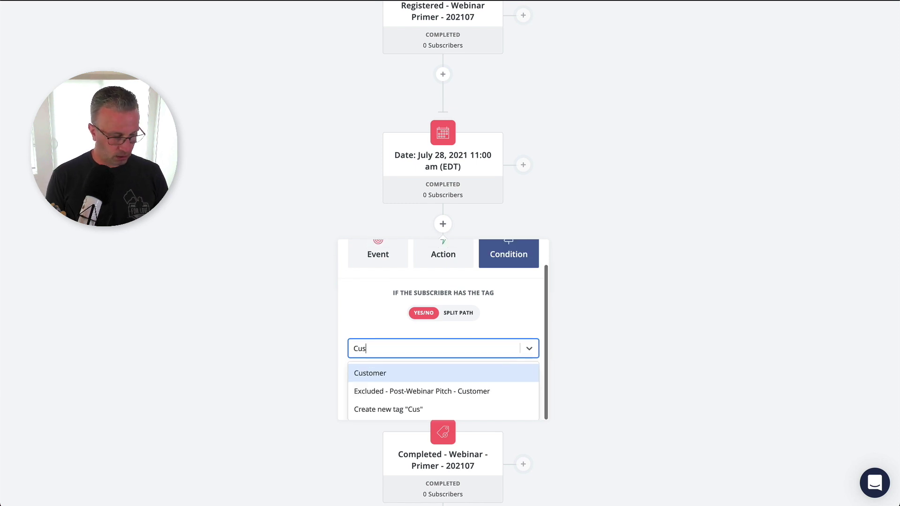
text(tomer)
click(398, 390)
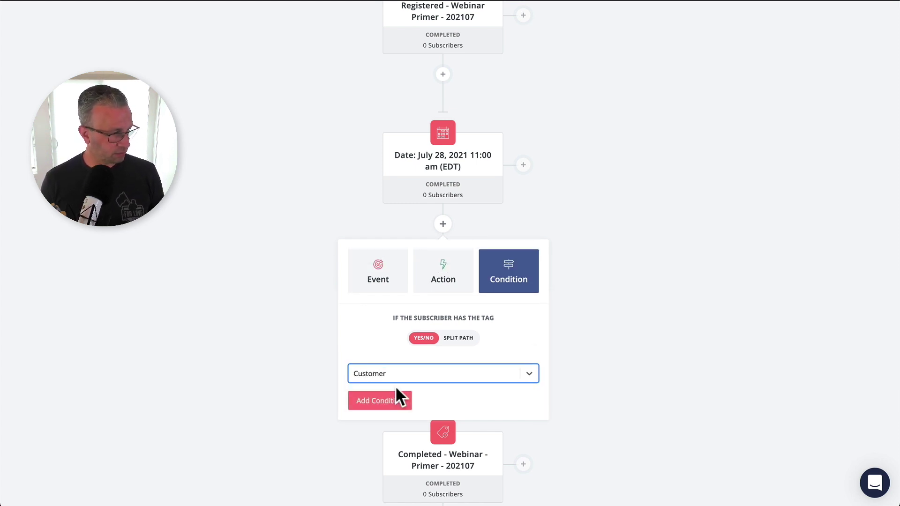
click(372, 404)
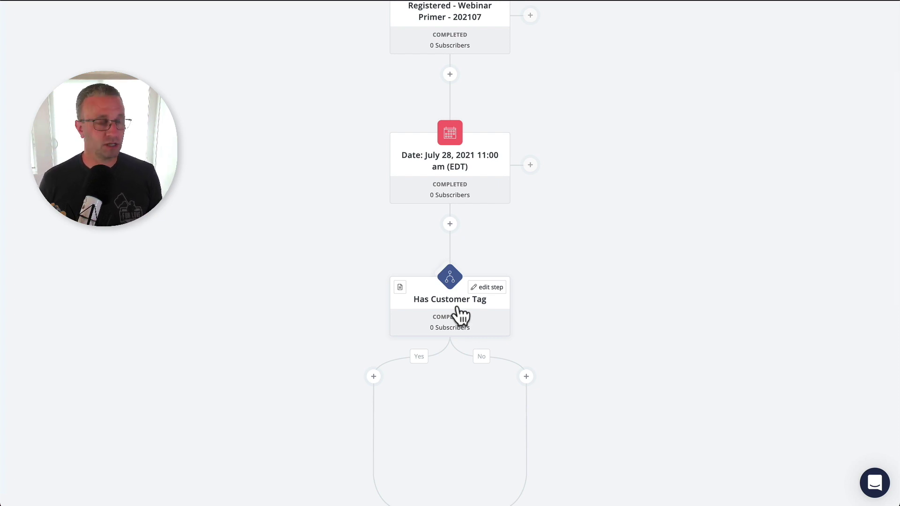
scroll(572, 359, down, 2)
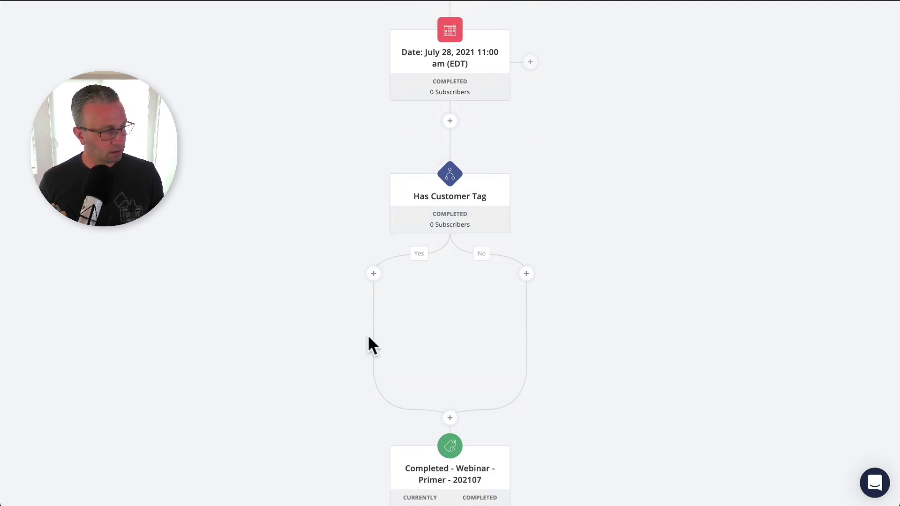
- Add a tag action for 'Start - Webinar Pitch - 202107' on the No branch
click(525, 274)
click(559, 392)
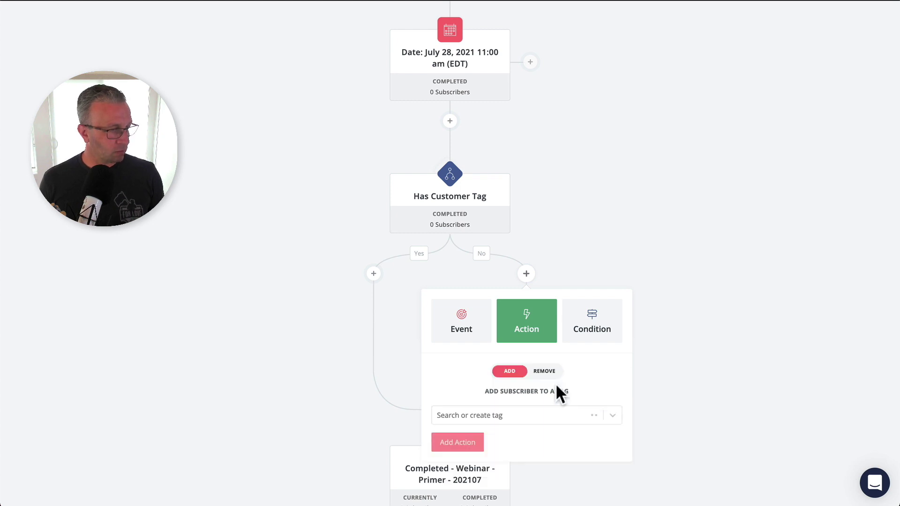
click(514, 414)
text(Start )
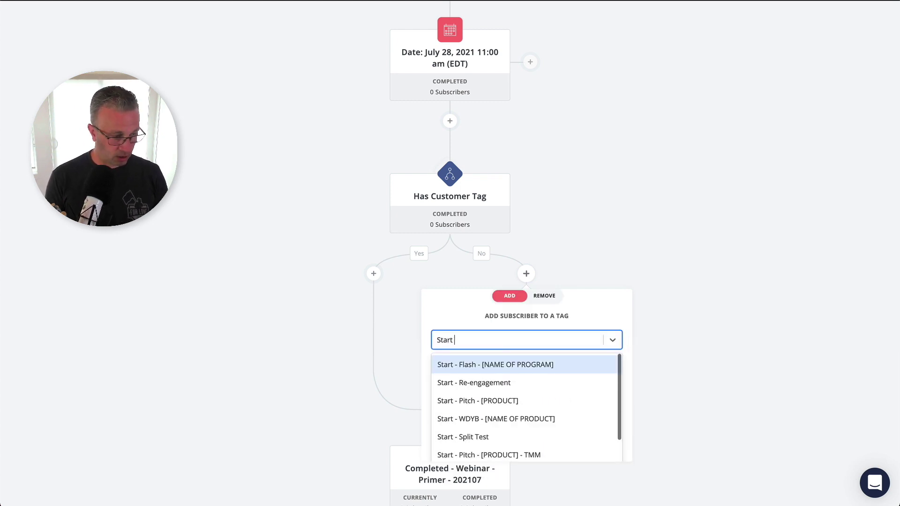
text(- Webin)
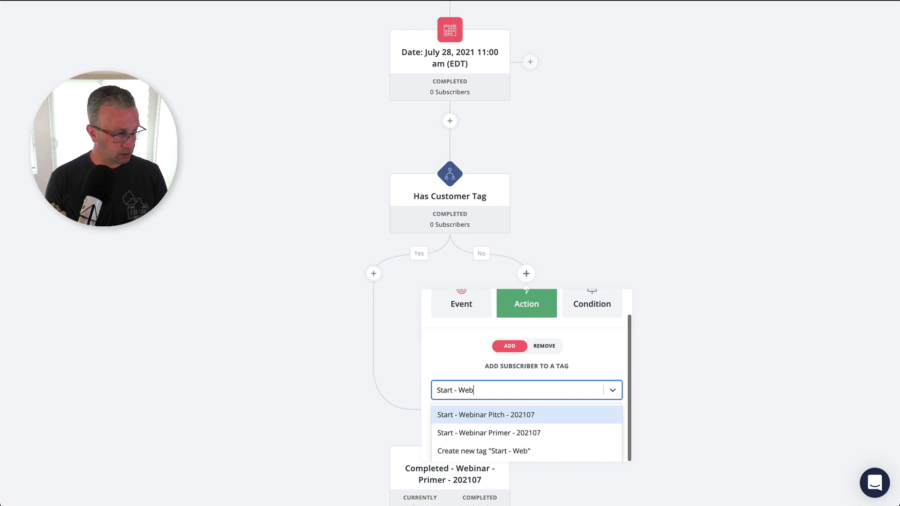
click(506, 416)
click(458, 443)
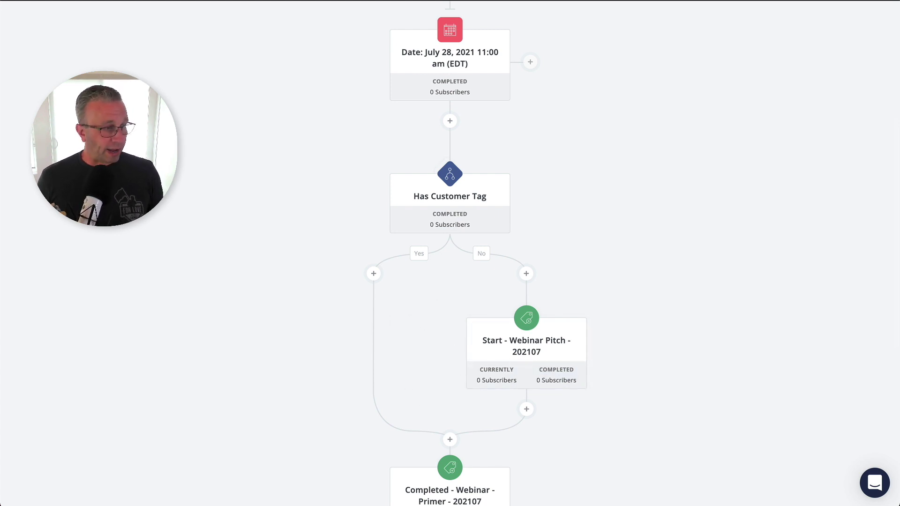
key(super+Tab)
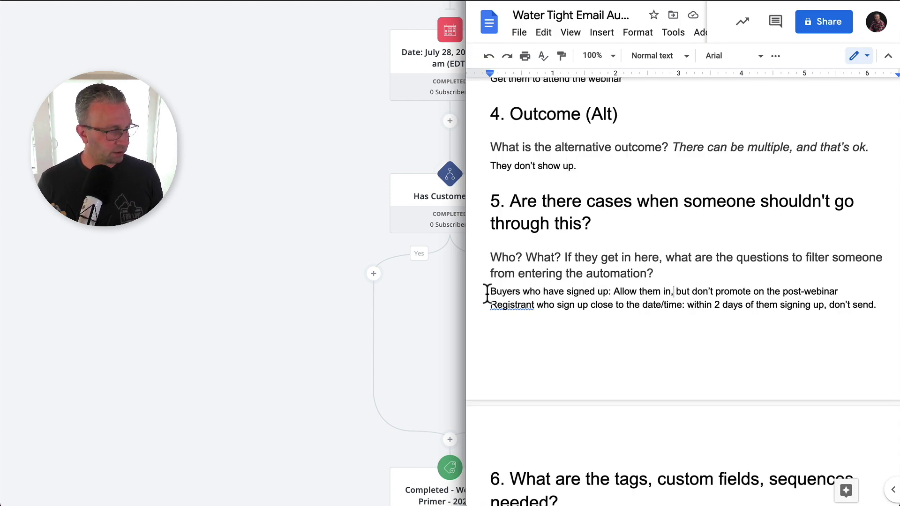
drag(489, 291, 548, 293)
click(550, 293)
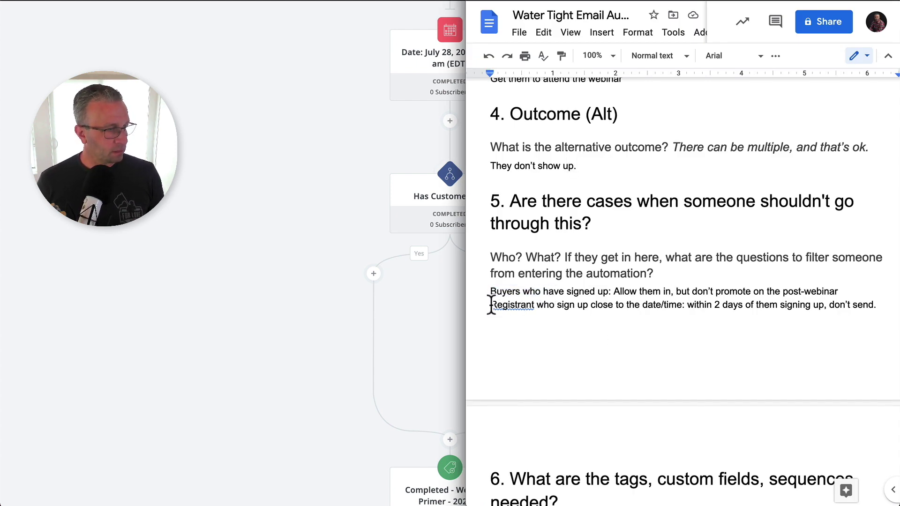
drag(490, 305, 636, 307)
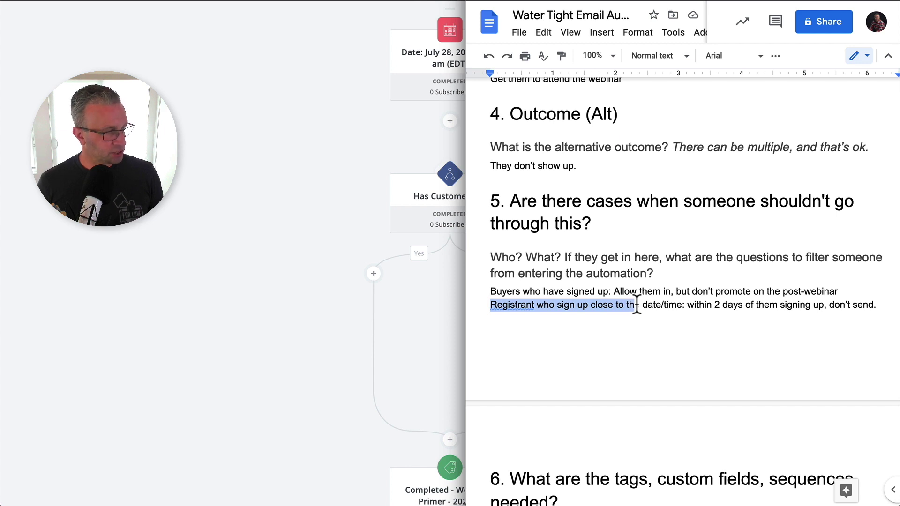
click(636, 307)
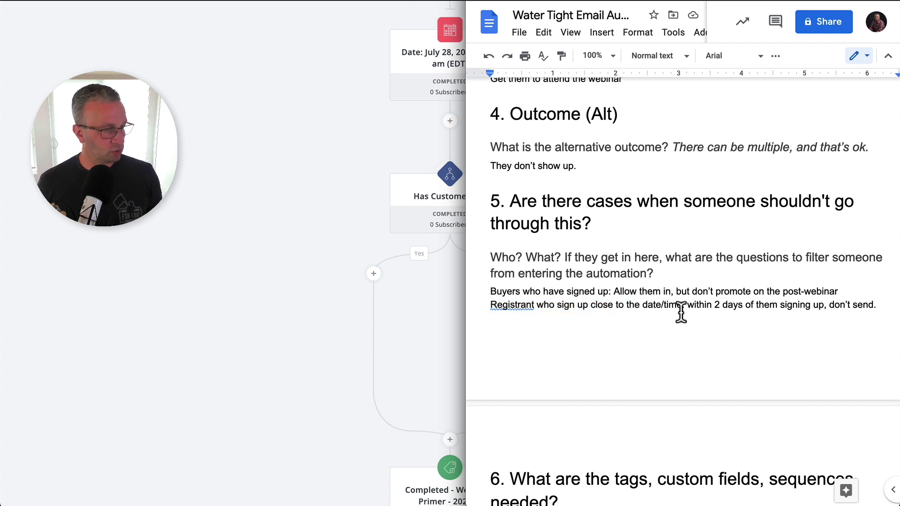
drag(687, 305, 823, 306)
click(844, 306)
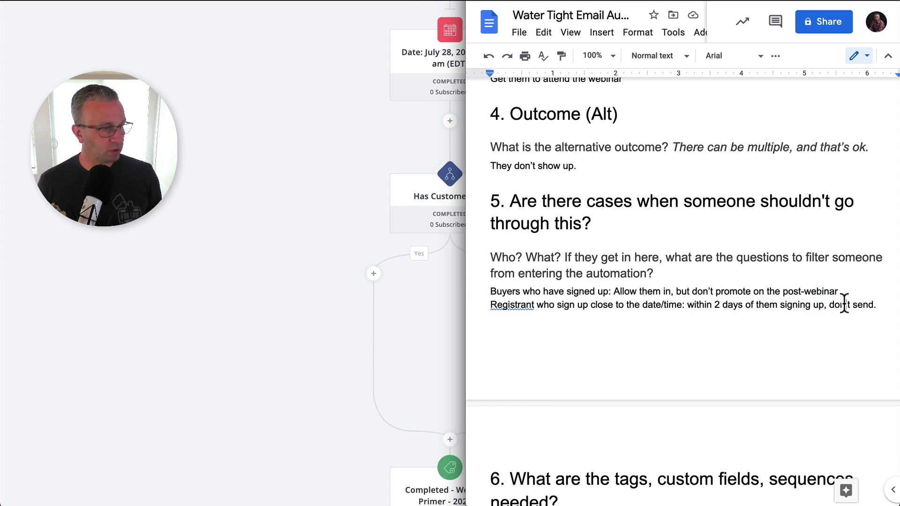
click(321, 350)
scroll(322, 350, up, 5)
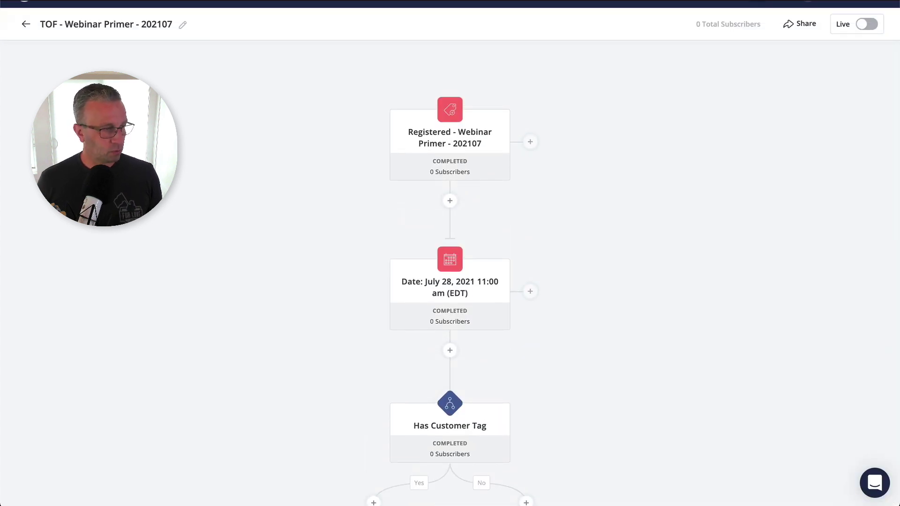
- Insert a Date occurs event for July 26, 2021 at 11:00 AM below the registration trigger
click(450, 200)
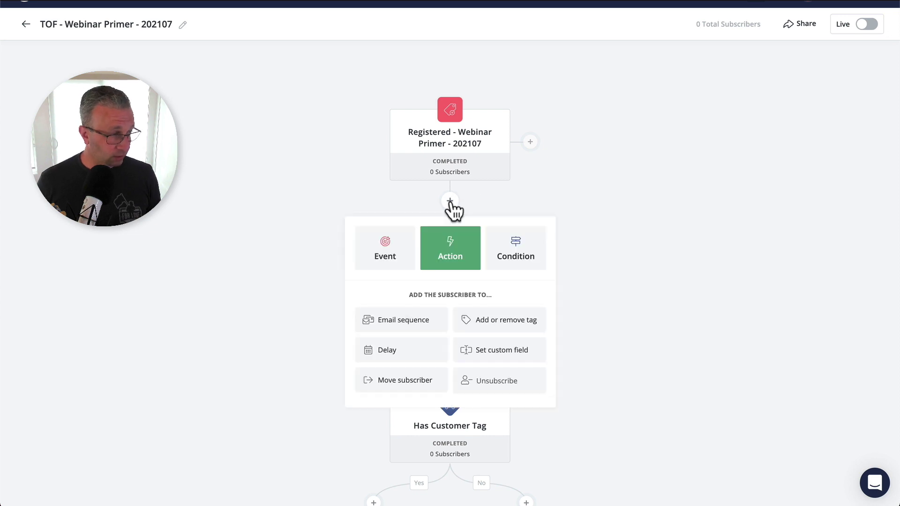
click(386, 260)
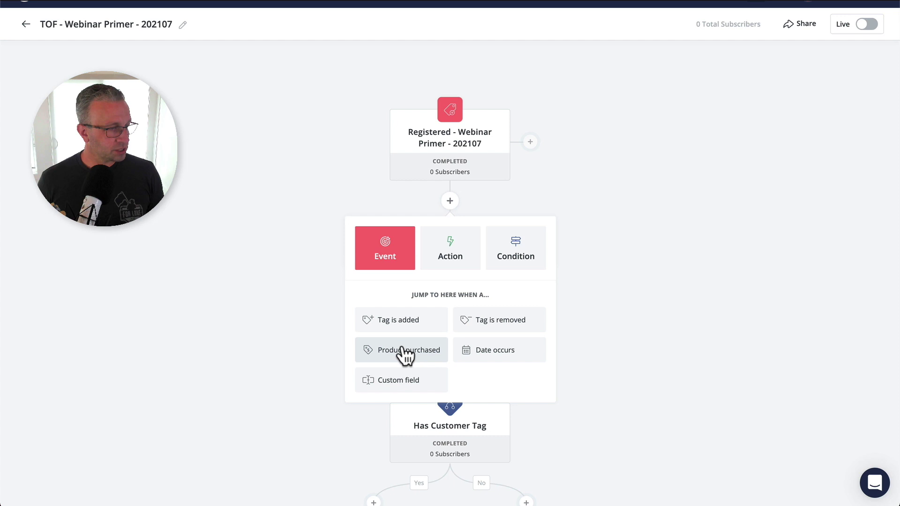
click(482, 356)
click(437, 309)
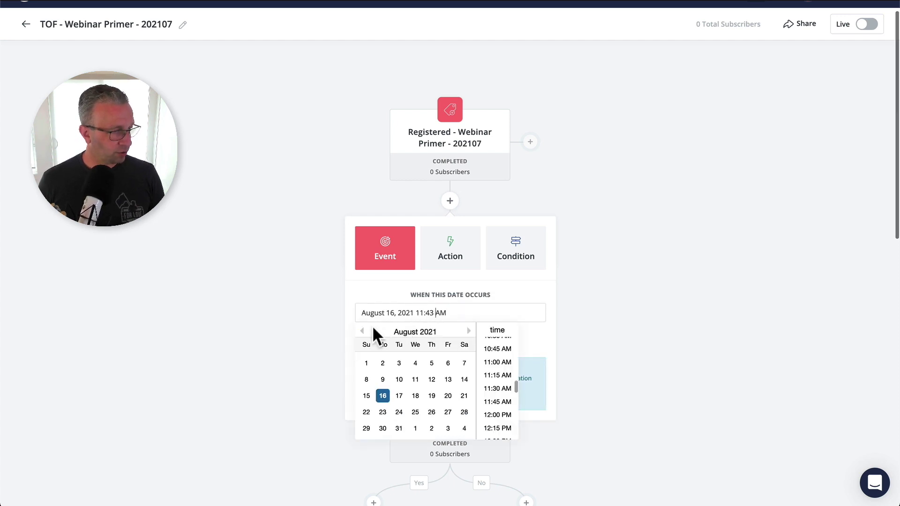
click(359, 330)
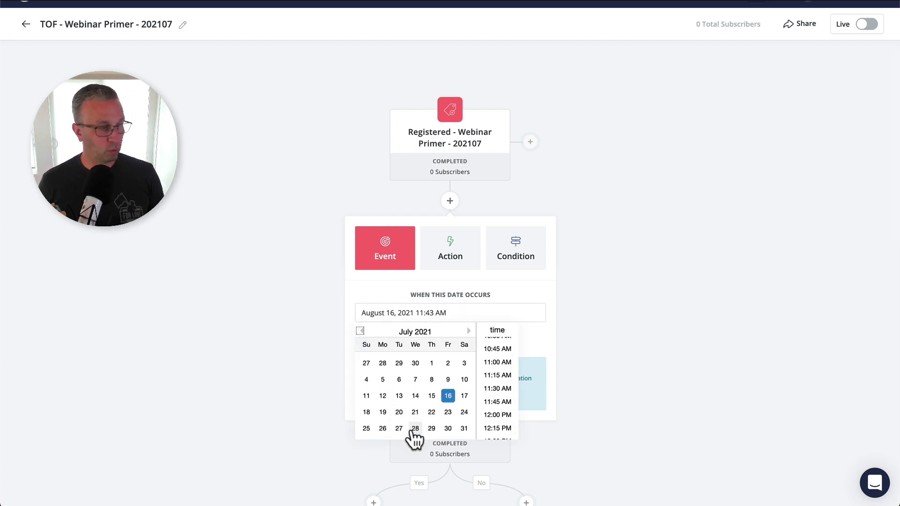
click(383, 429)
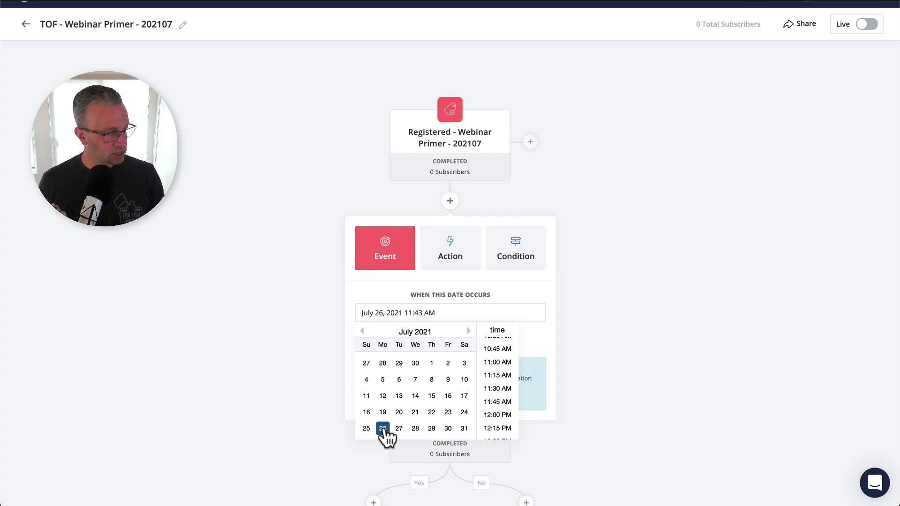
click(497, 362)
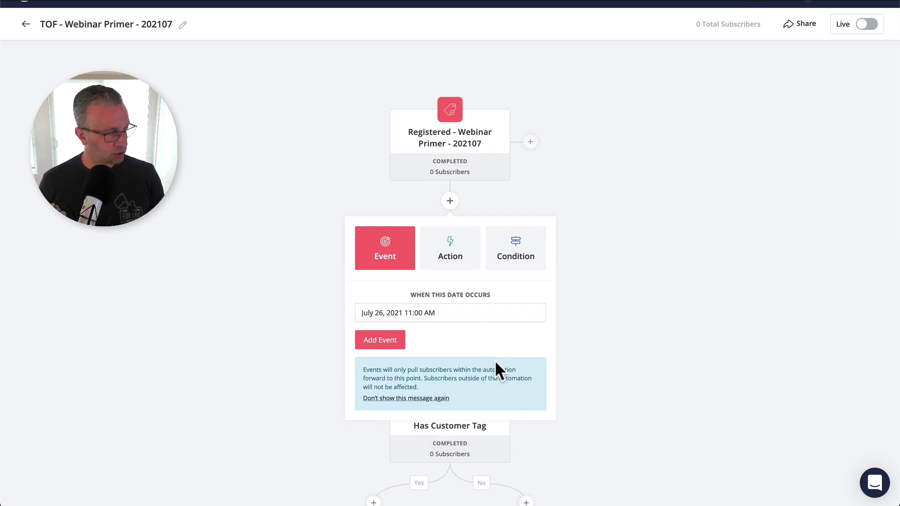
click(368, 341)
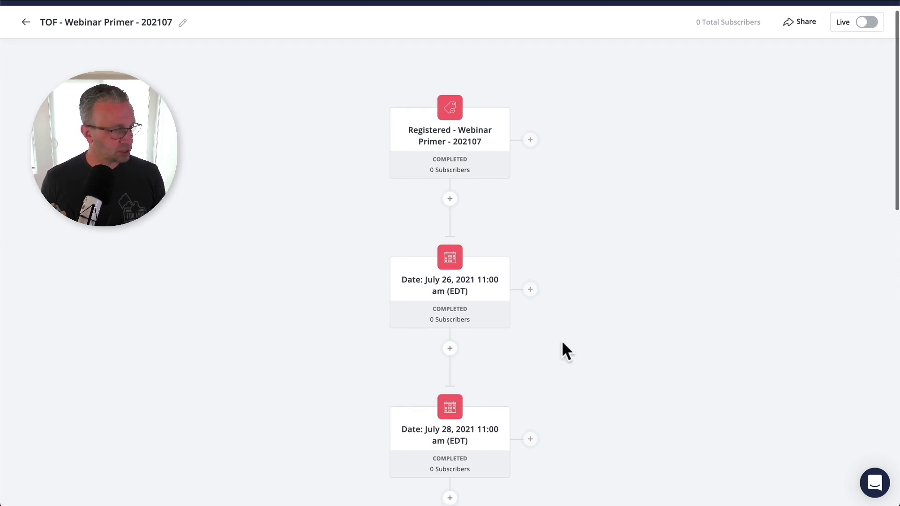
- Add a sequence action for 'Webinar - 202107 - Final Call' below the July 26 date event
scroll(562, 346, down, 2)
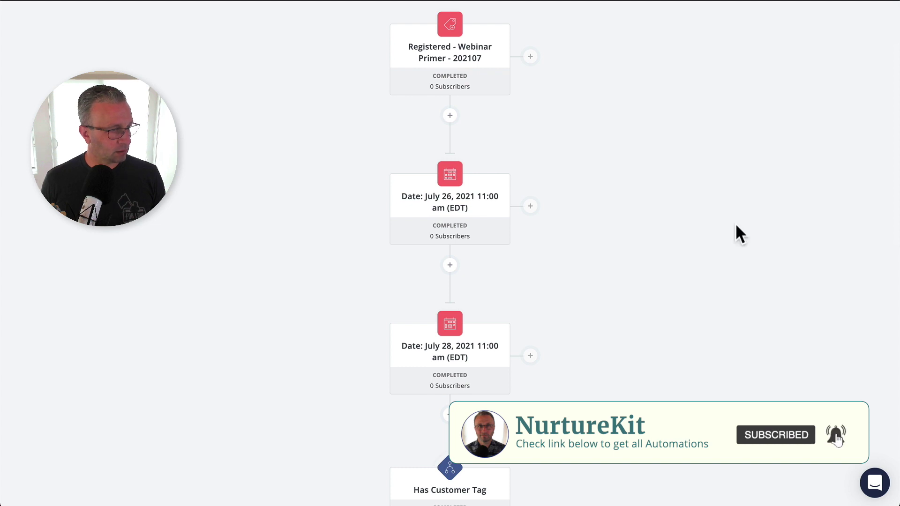
click(449, 266)
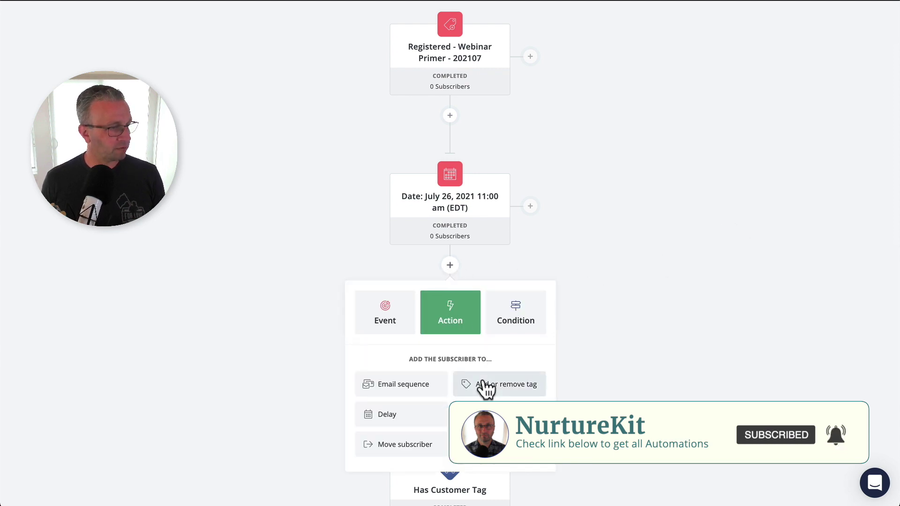
click(404, 385)
click(403, 382)
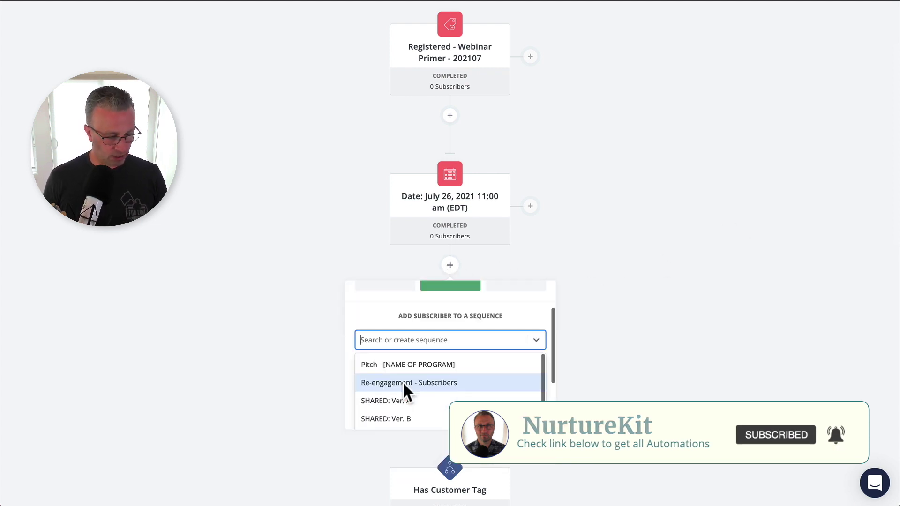
text(Webinar)
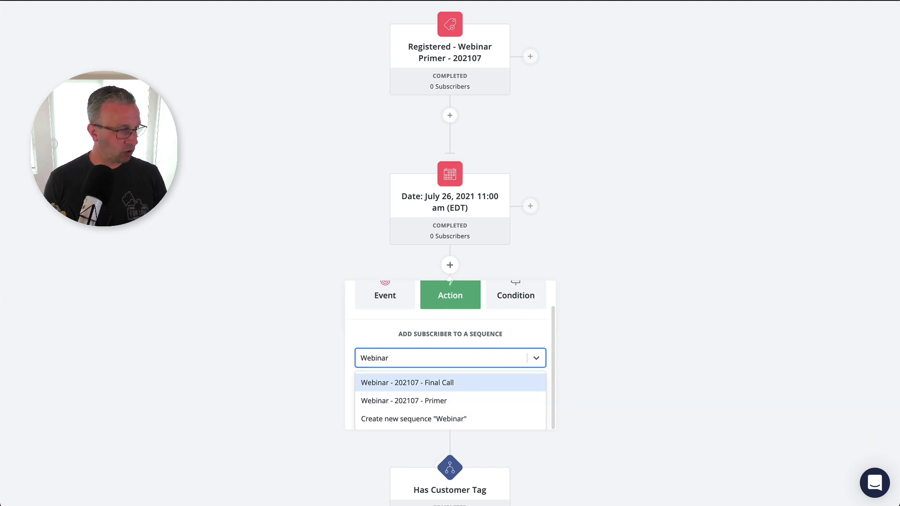
click(404, 382)
click(379, 410)
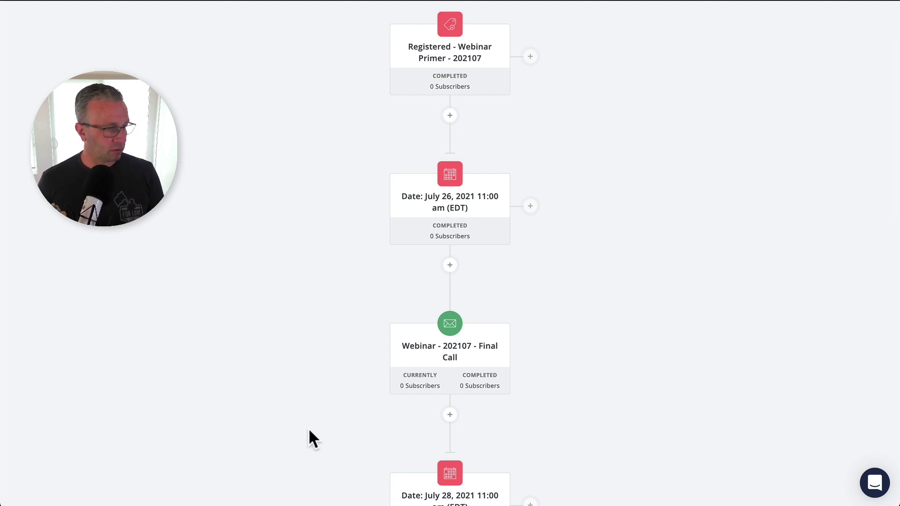
mouse_move(422, 247)
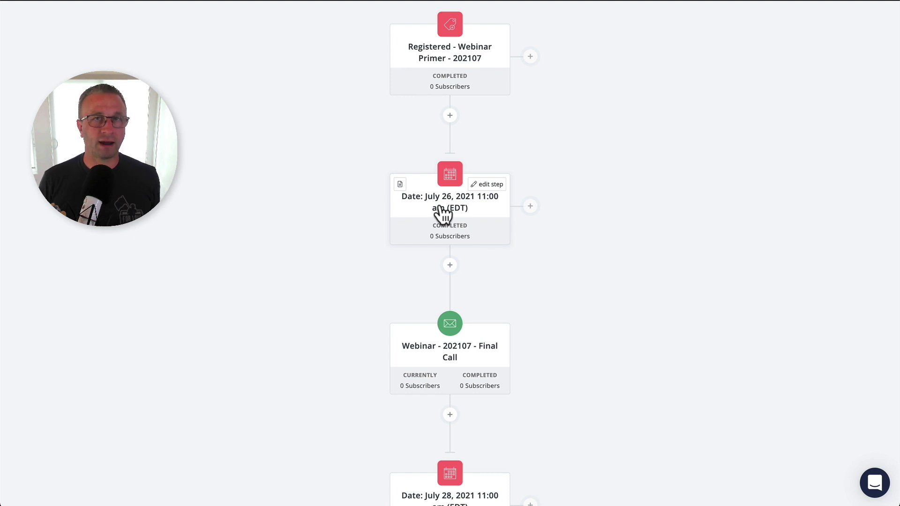
scroll(441, 209, down, 3)
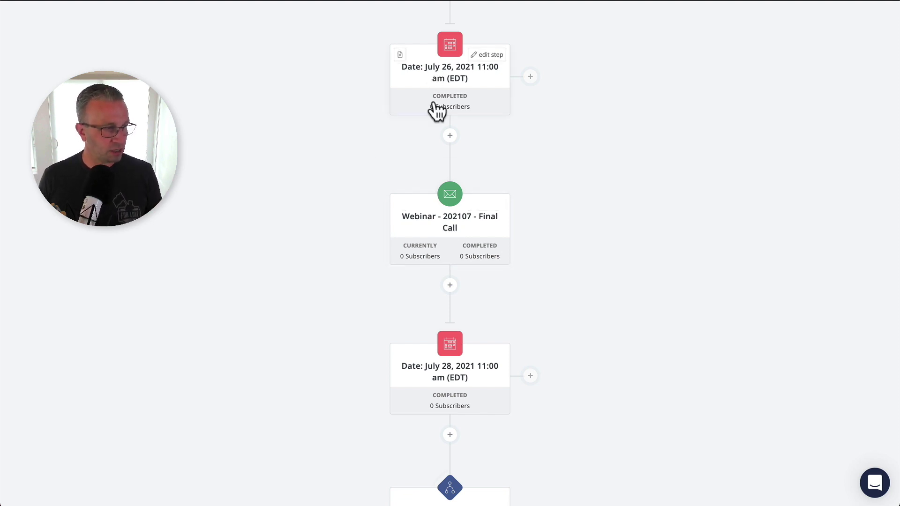
scroll(445, 228, up, 3)
scroll(445, 228, up, 1)
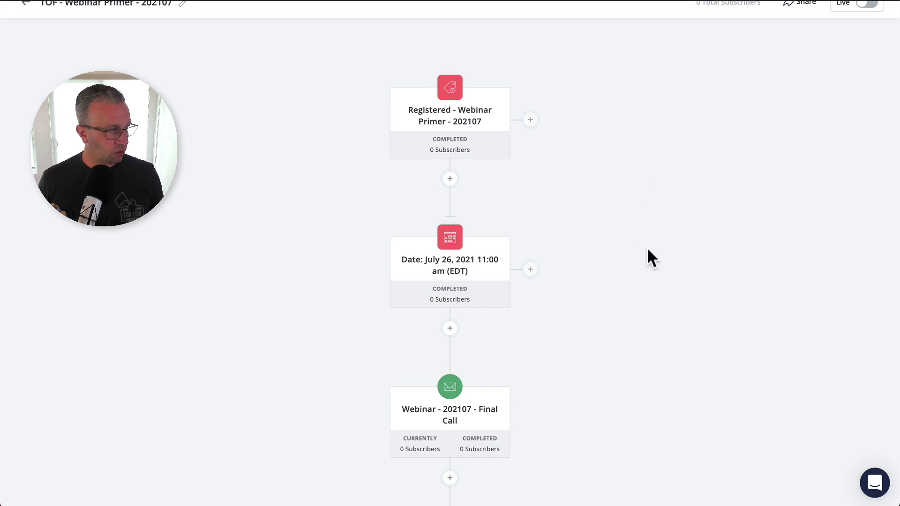
key(super+Tab)
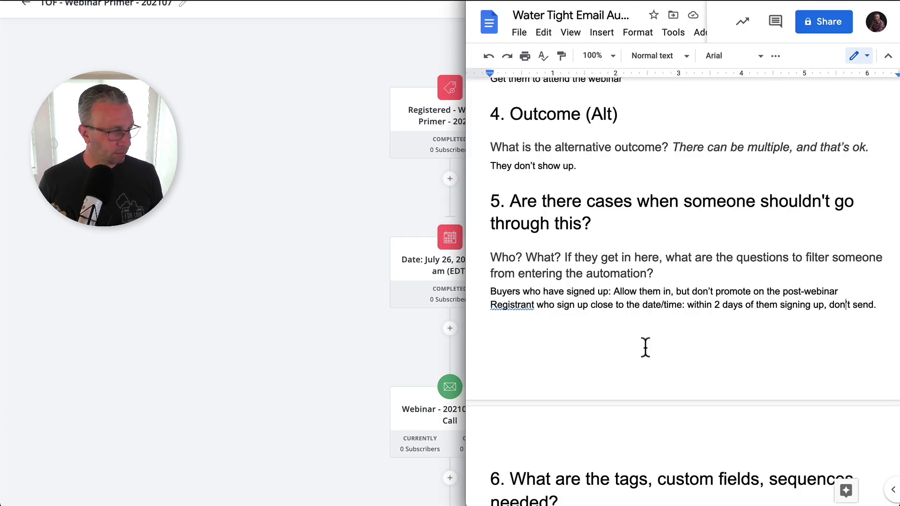
scroll(646, 346, down, 3)
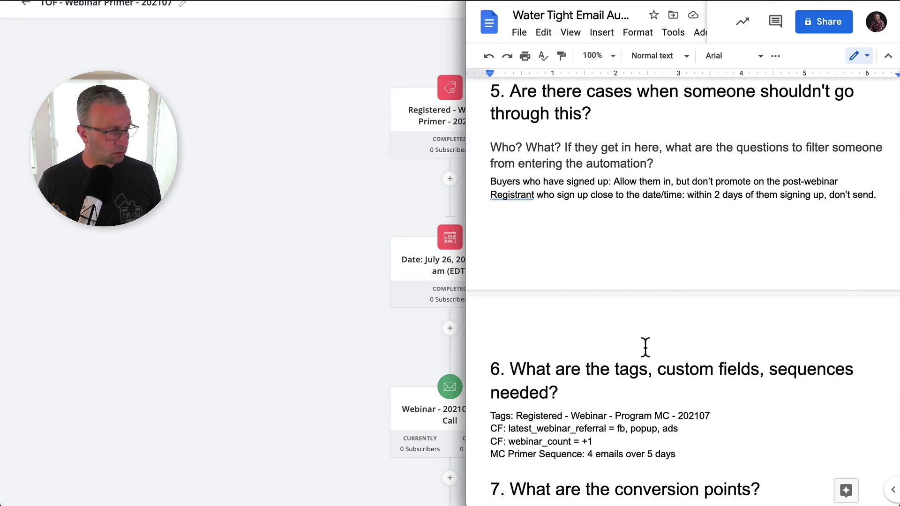
- Add a sequence action for 'Webinar - 202107 - Primer' directly below the registration trigger
click(303, 319)
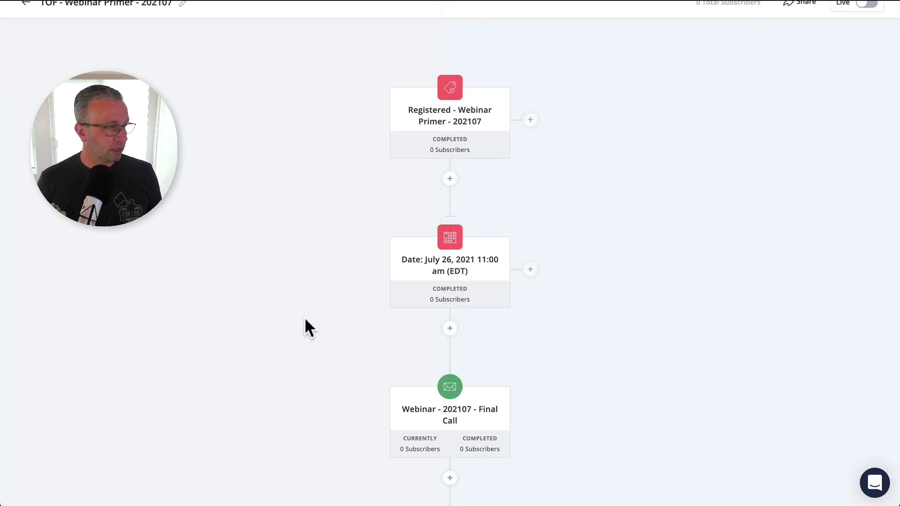
click(449, 181)
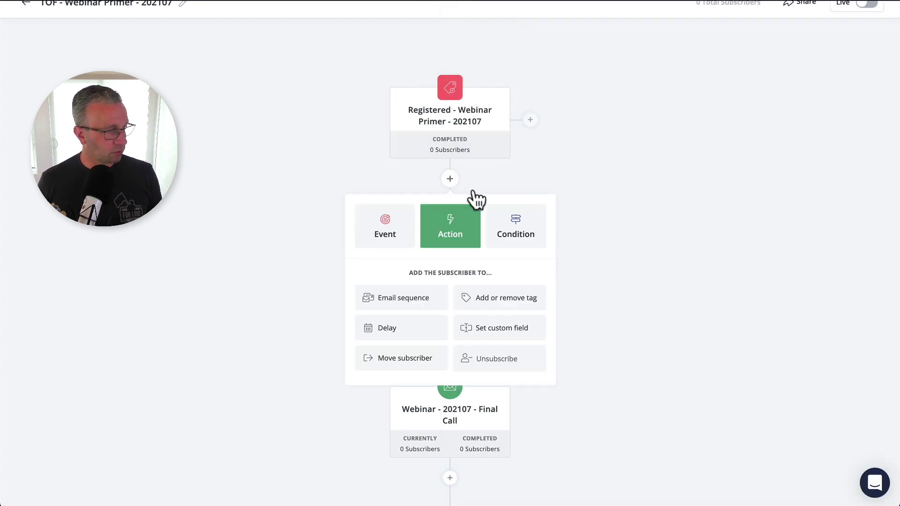
click(414, 301)
click(414, 297)
text(Webinar)
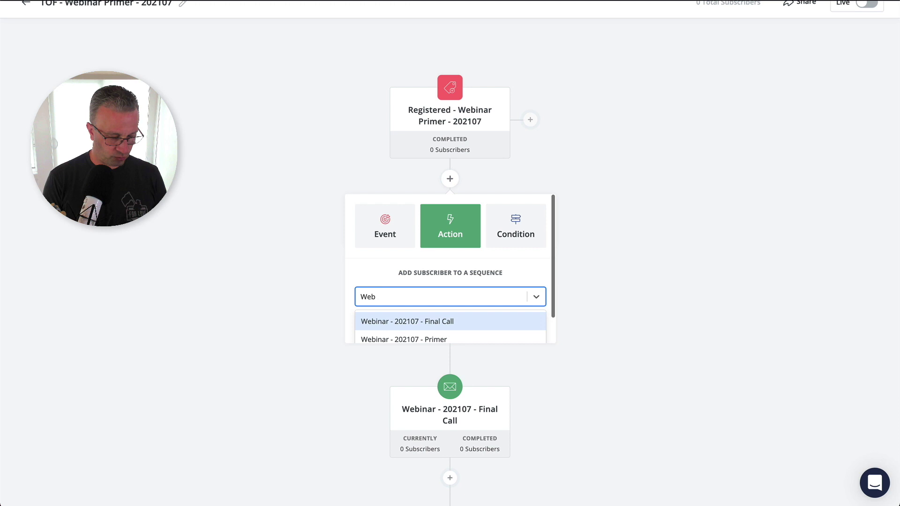
click(409, 338)
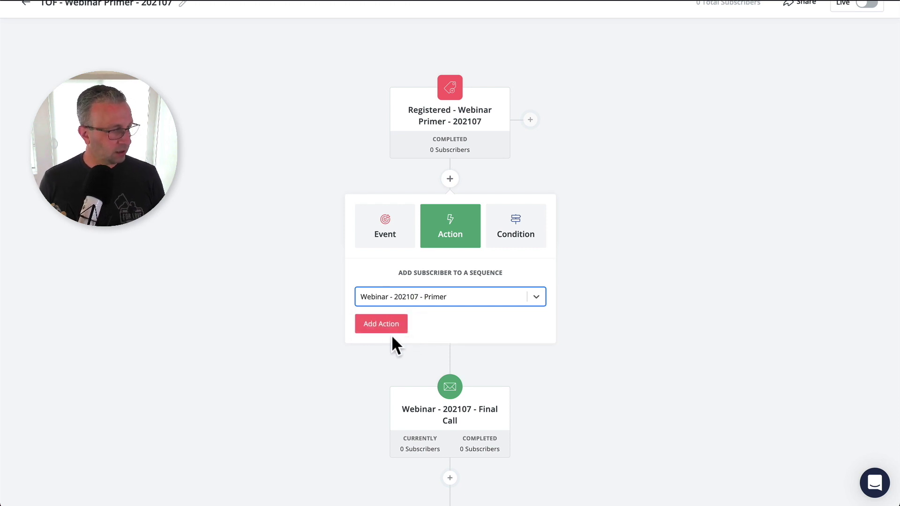
click(381, 324)
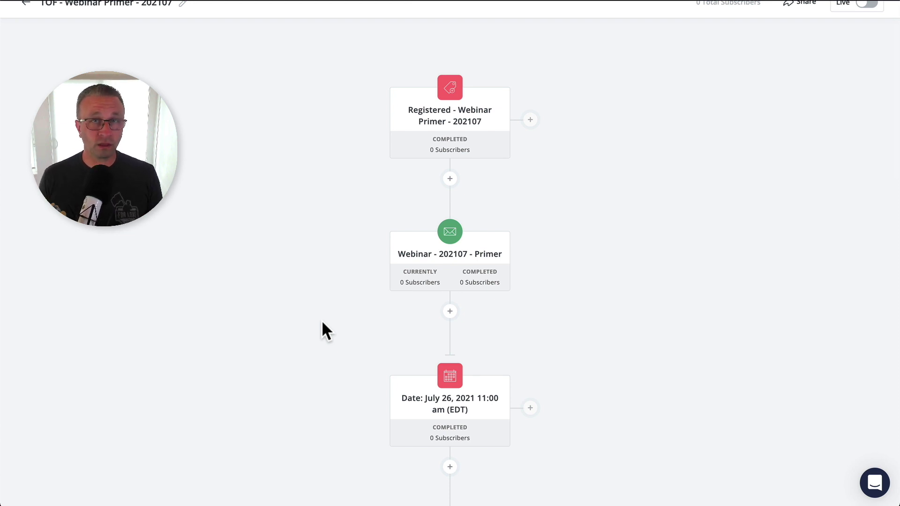
- Check the planning doc's webinar_count = +1 and latest_webinar_referral notes
key(alt+Tab)
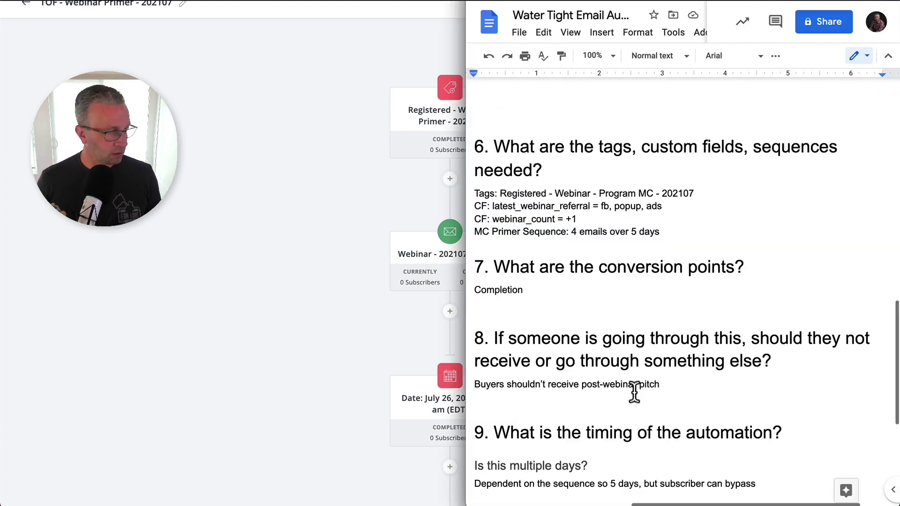
drag(582, 218, 492, 219)
double_click(527, 206)
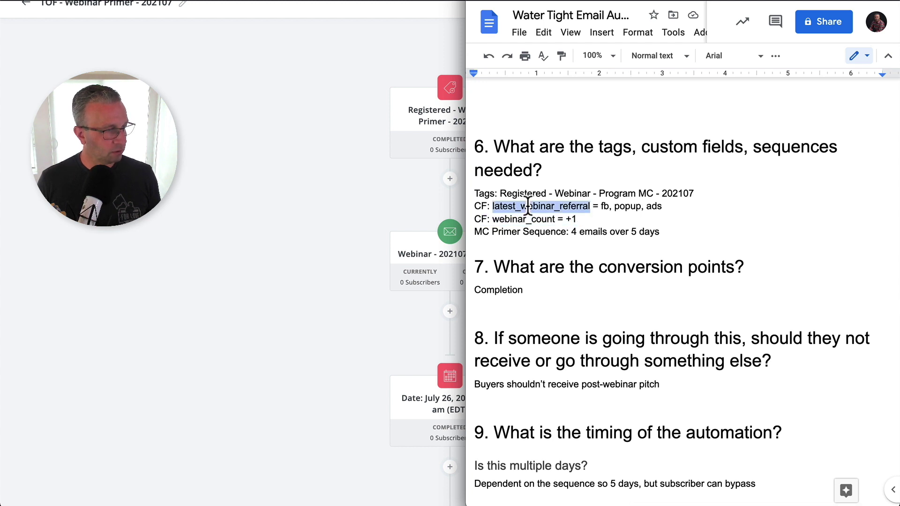
key(alt+Tab)
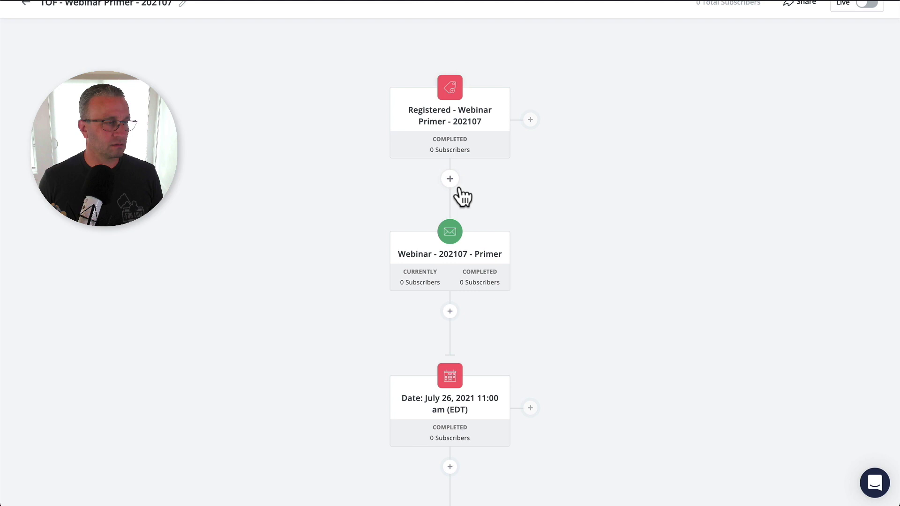
- Insert a Set custom field step below the Registered trigger: webinar_count = {{ subscriber.webinar_count | plus: 1 }}
click(451, 181)
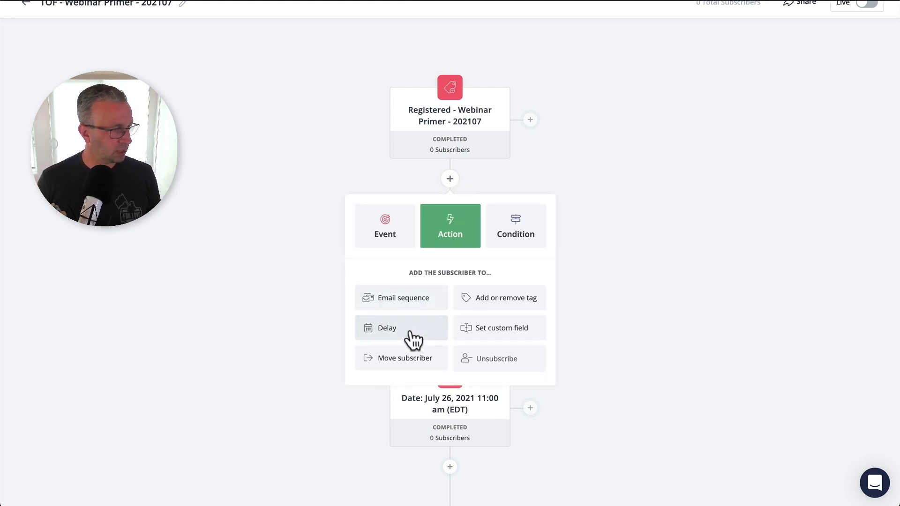
click(510, 330)
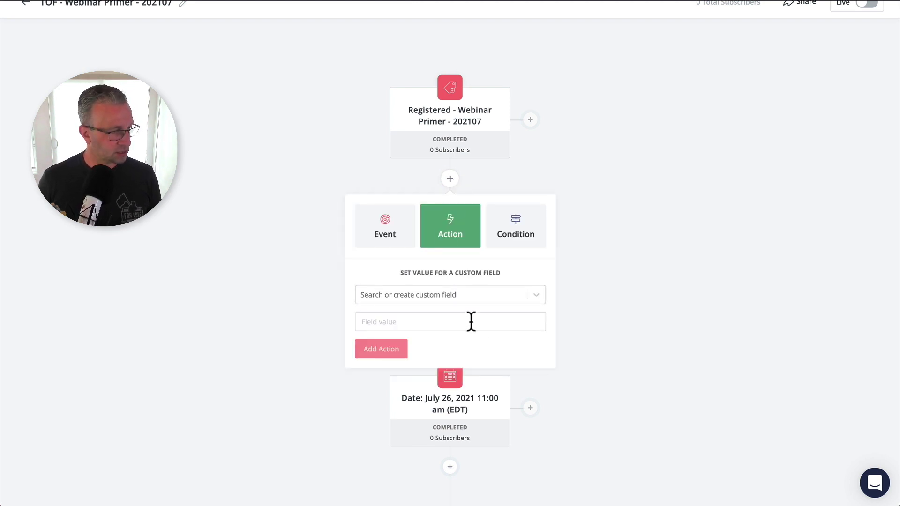
click(448, 290)
text(webin)
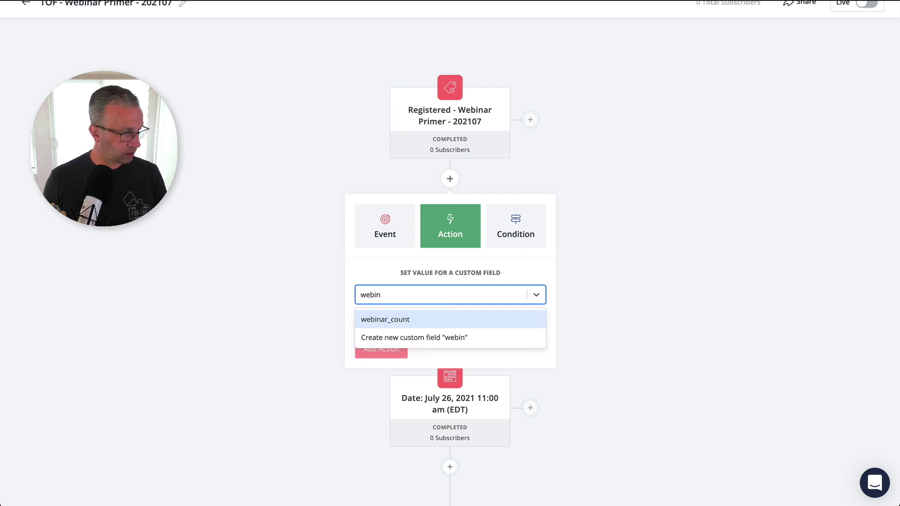
click(406, 320)
click(398, 322)
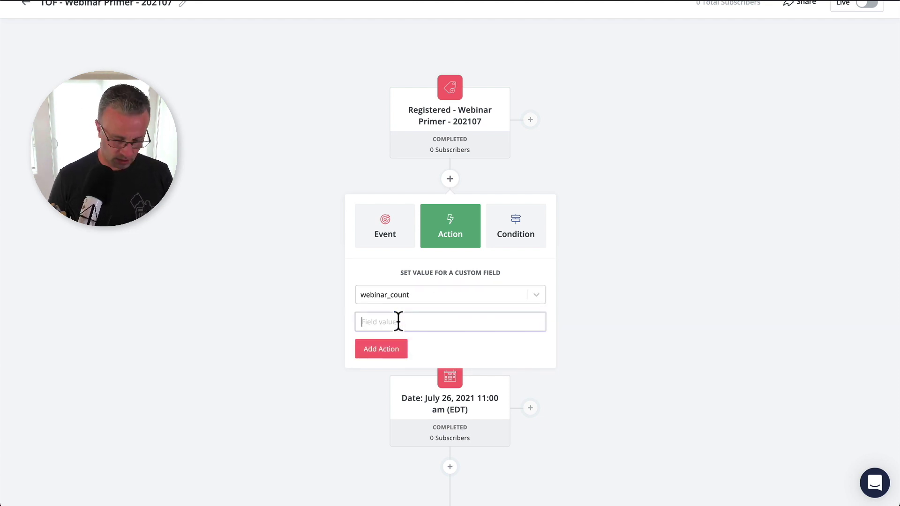
text({{ subscr)
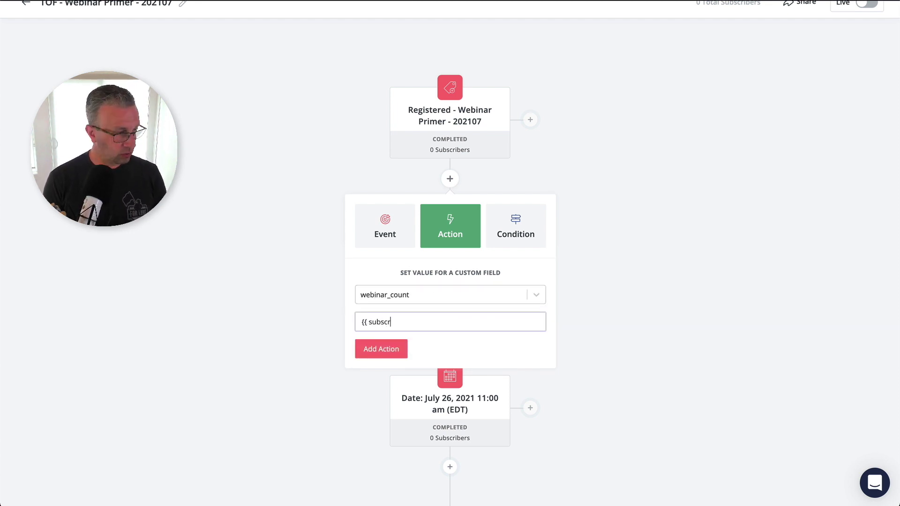
text(iber.web)
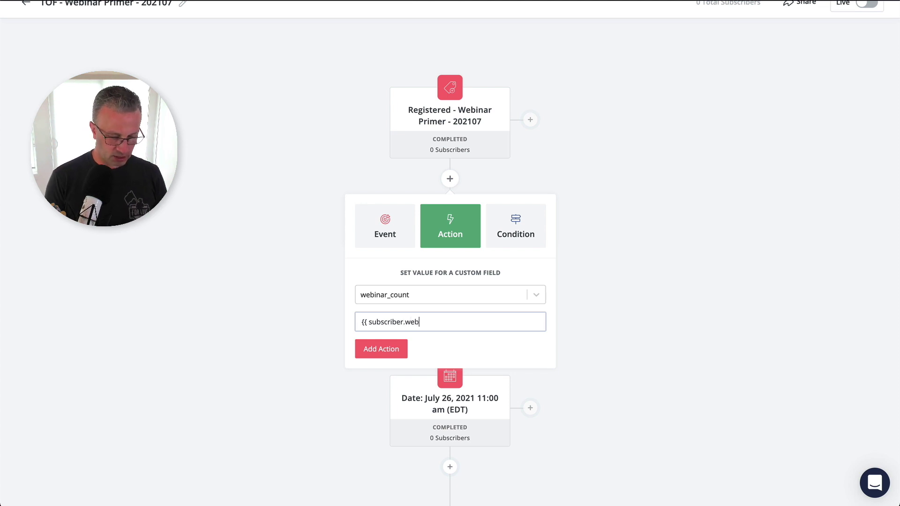
text(inar_count )
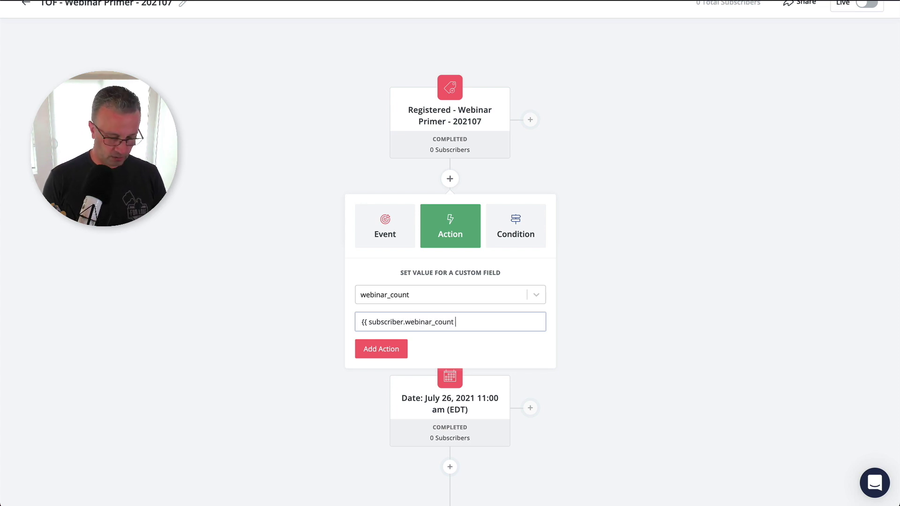
text(| plus:)
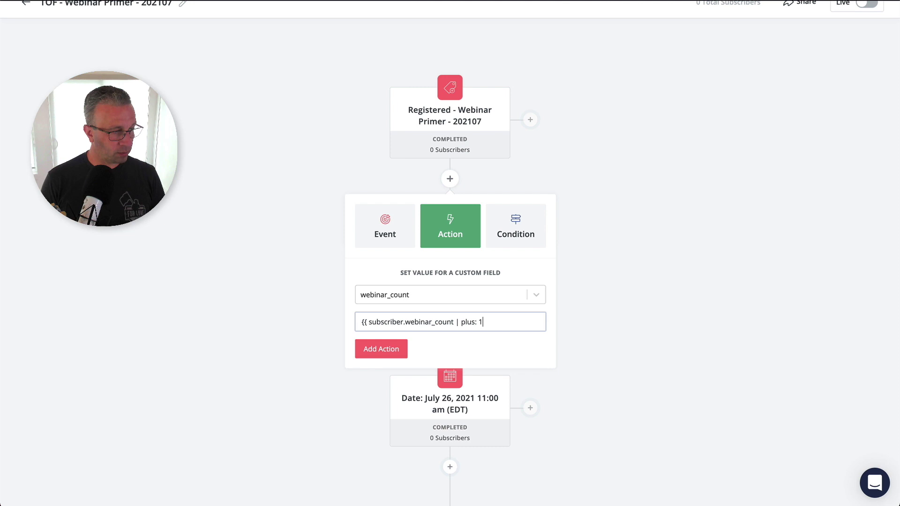
text( 1 }})
click(363, 352)
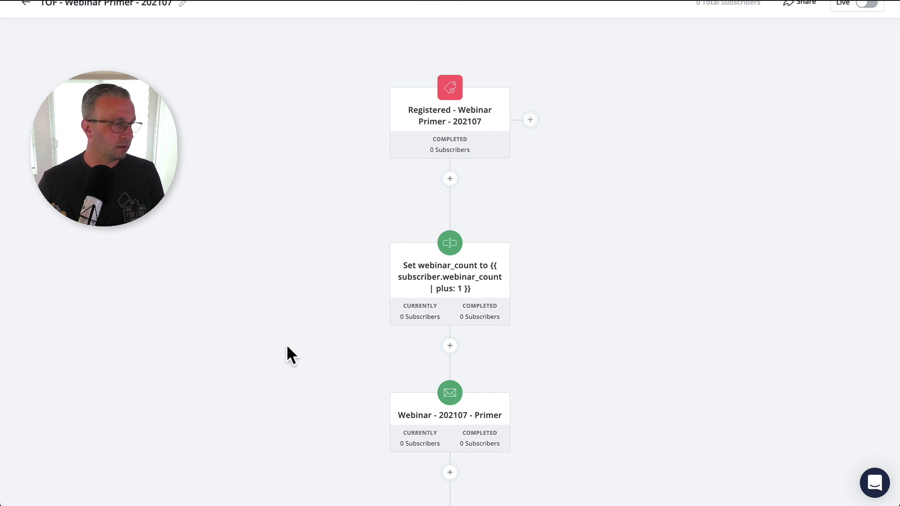
- Scroll to the July 26 date step, briefly opening and dismissing its add-step options
scroll(286, 344, down, 5)
mouse_move(436, 84)
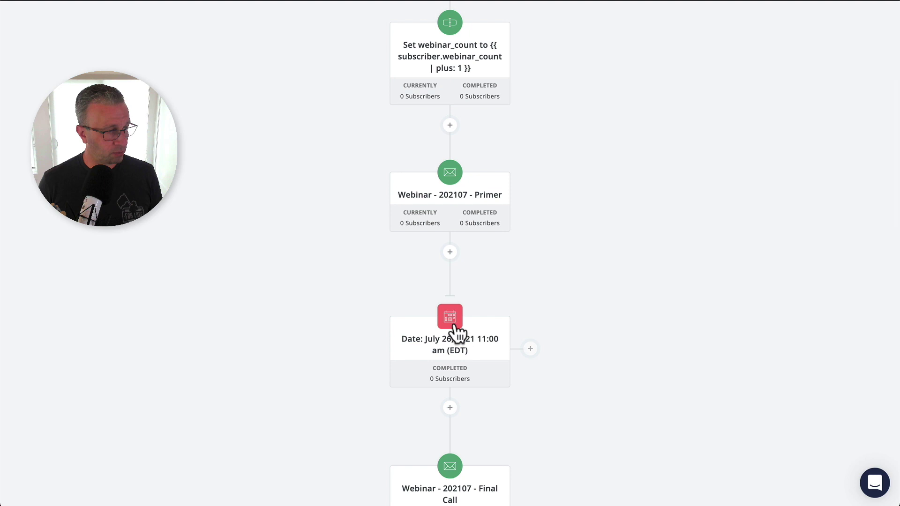
mouse_move(438, 355)
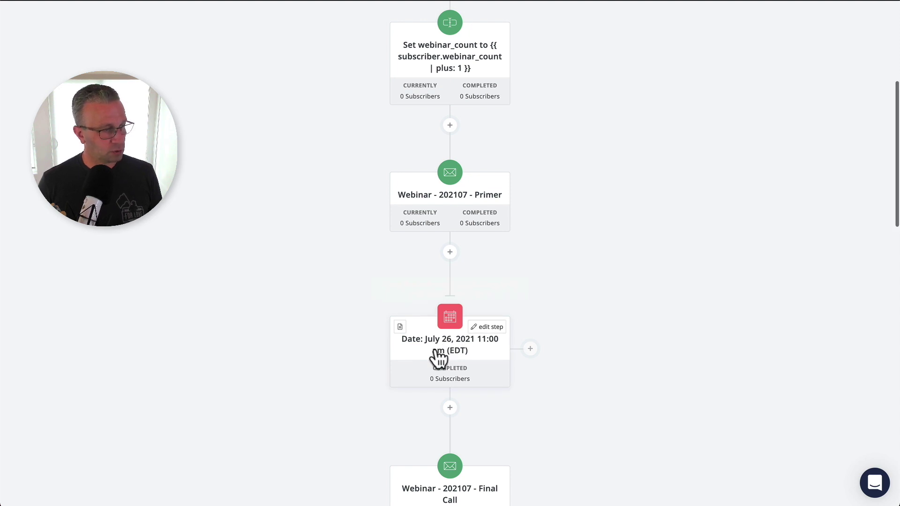
scroll(439, 356, up, 4)
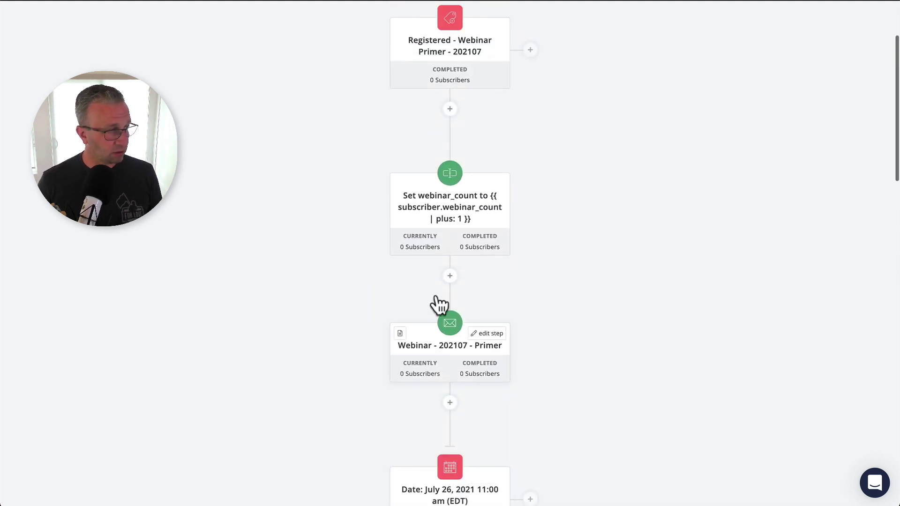
scroll(417, 492, down, 9)
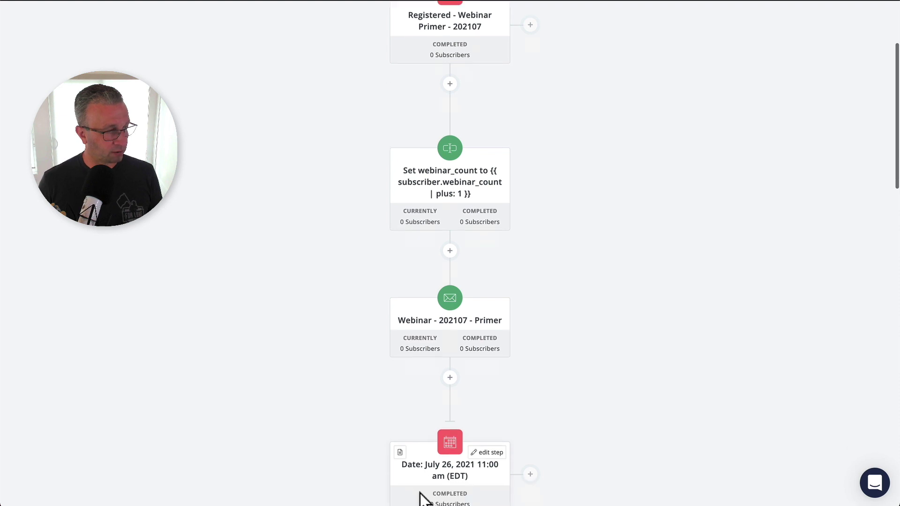
click(449, 206)
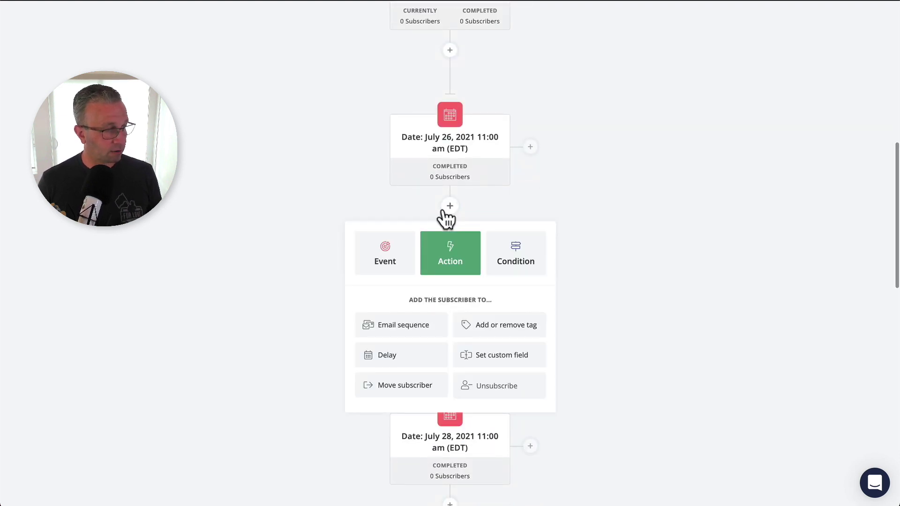
click(591, 204)
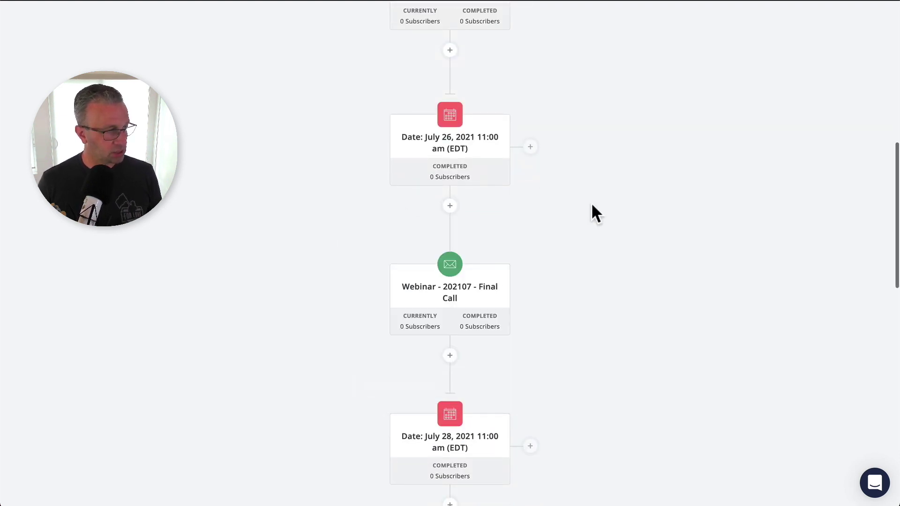
scroll(567, 188, up, 5)
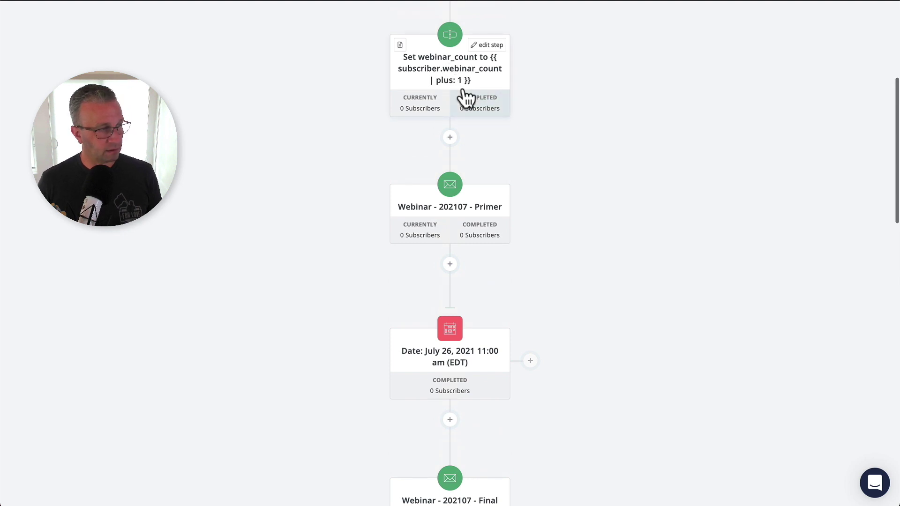
scroll(550, 337, down, 4)
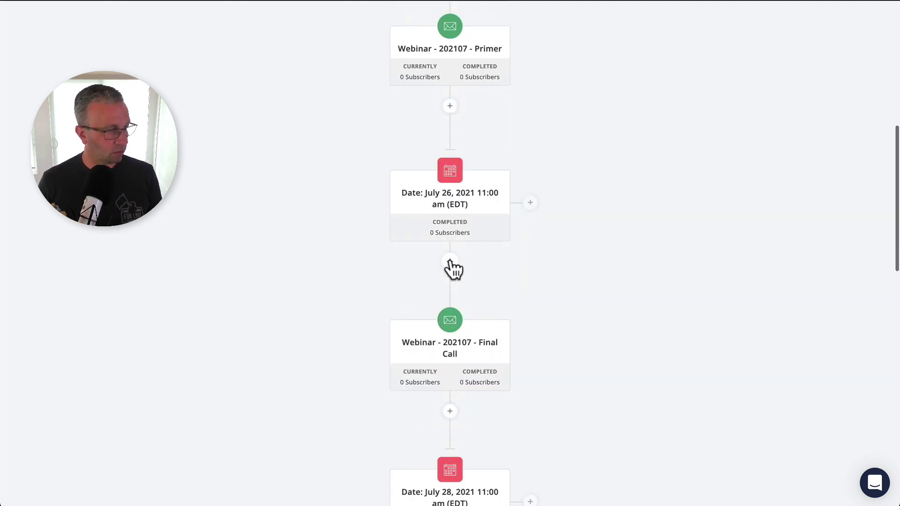
- Add a step below the July 26 date that sets webinar_count with the pasted plus: 1 formula
click(449, 261)
click(487, 412)
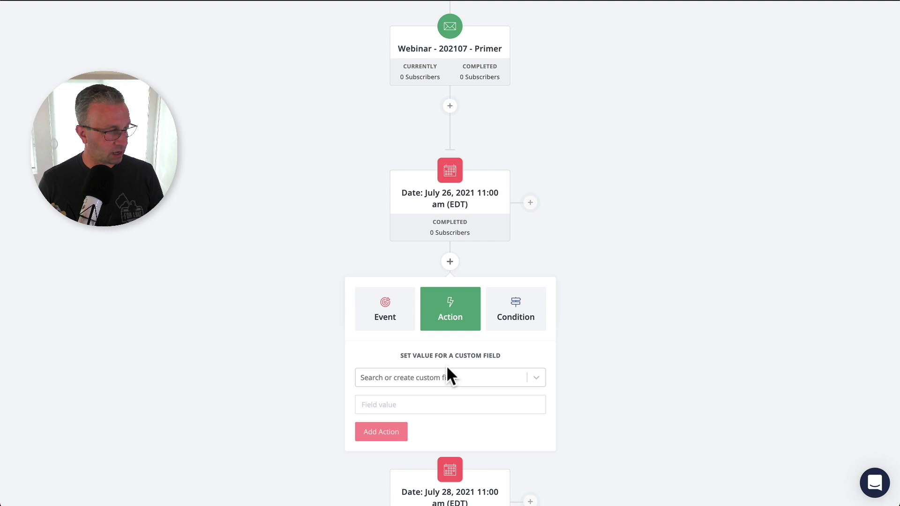
click(440, 375)
text(webinar)
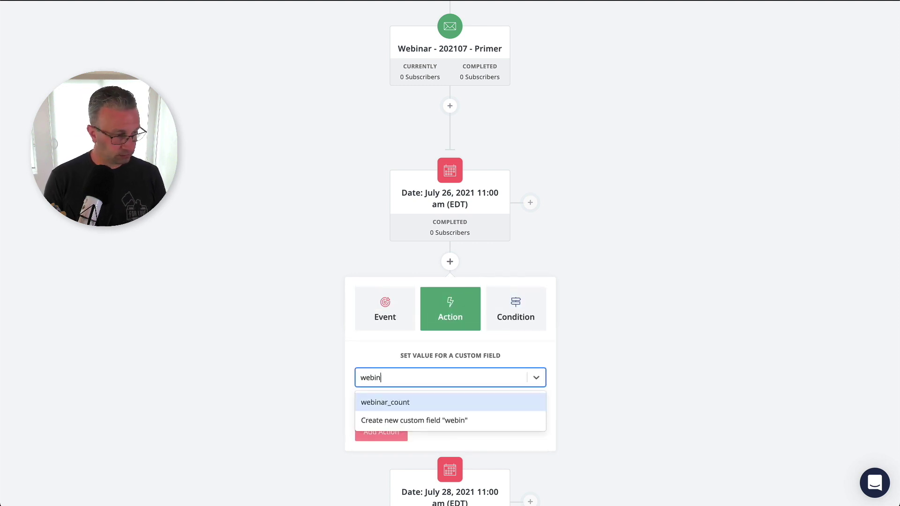
click(428, 402)
click(417, 404)
text({{ subscriber.webinar_count | plus: 1 }})
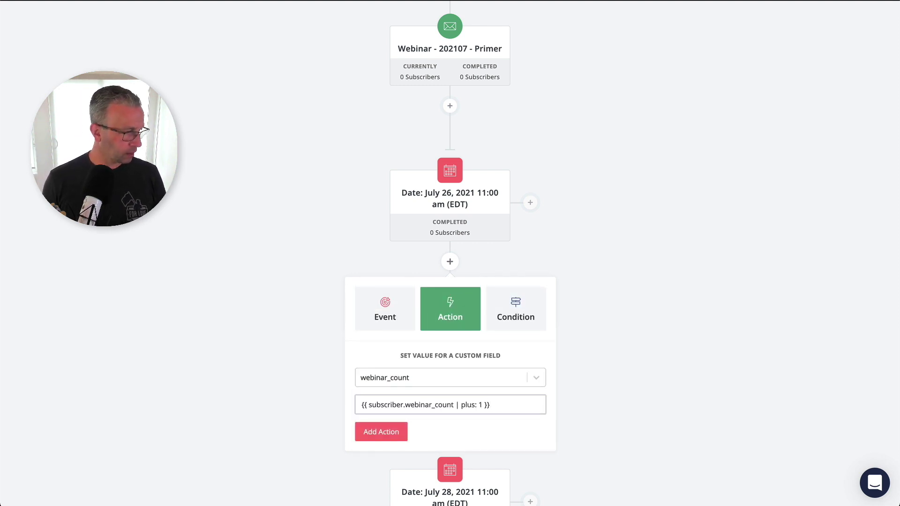
click(372, 431)
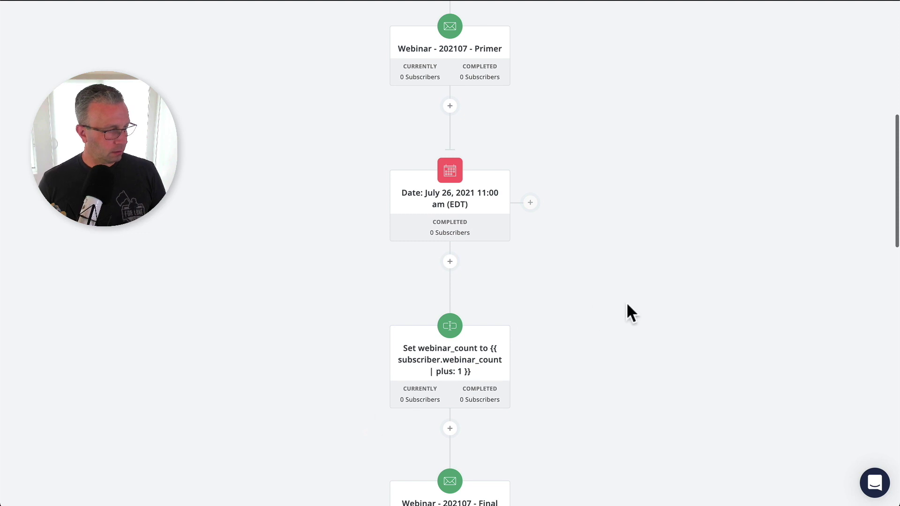
- Add a 5-minute delay step right after the Registered trigger
scroll(627, 309, up, 5)
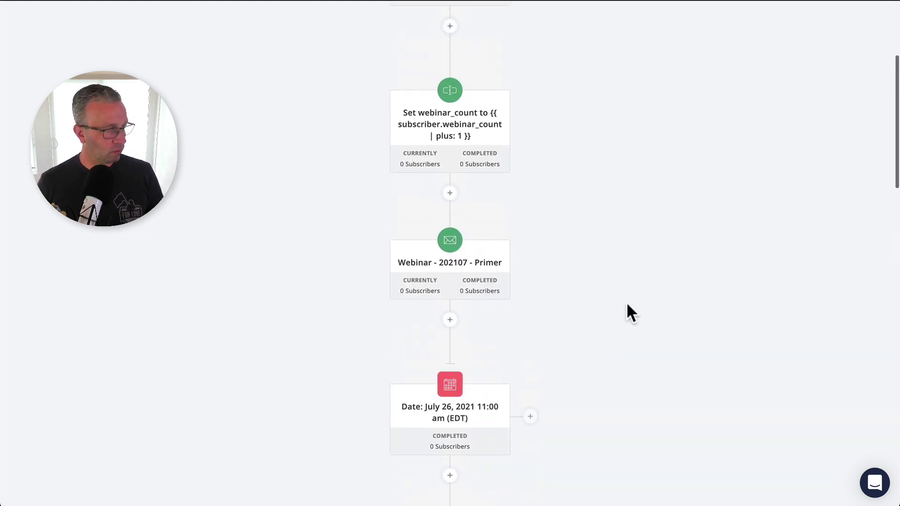
scroll(627, 304, up, 2)
click(449, 119)
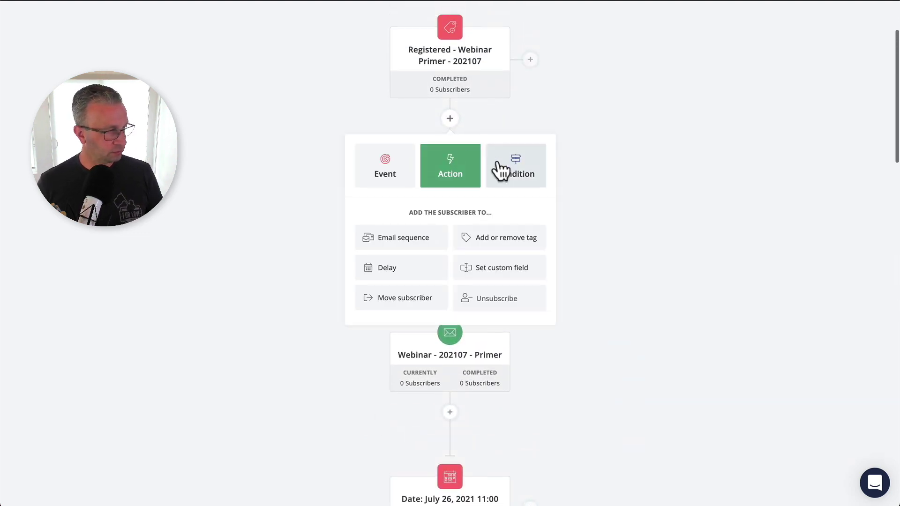
click(395, 277)
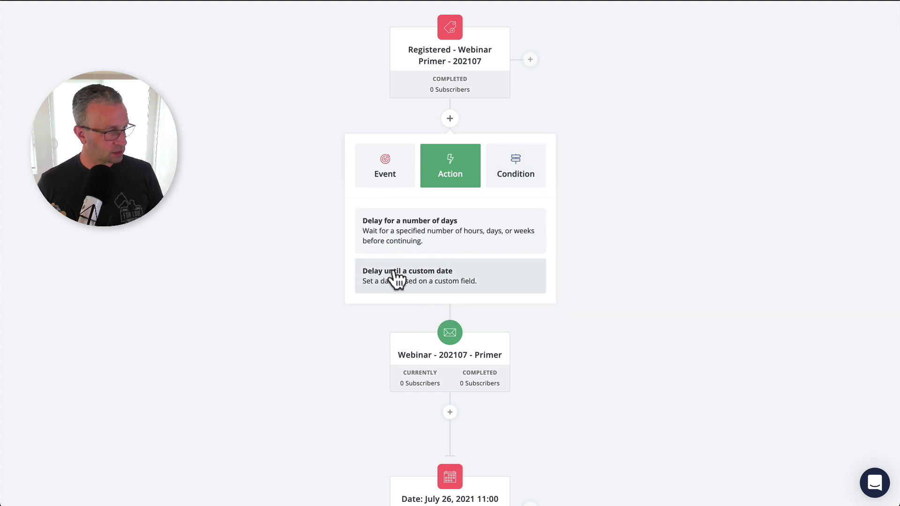
click(490, 246)
click(528, 223)
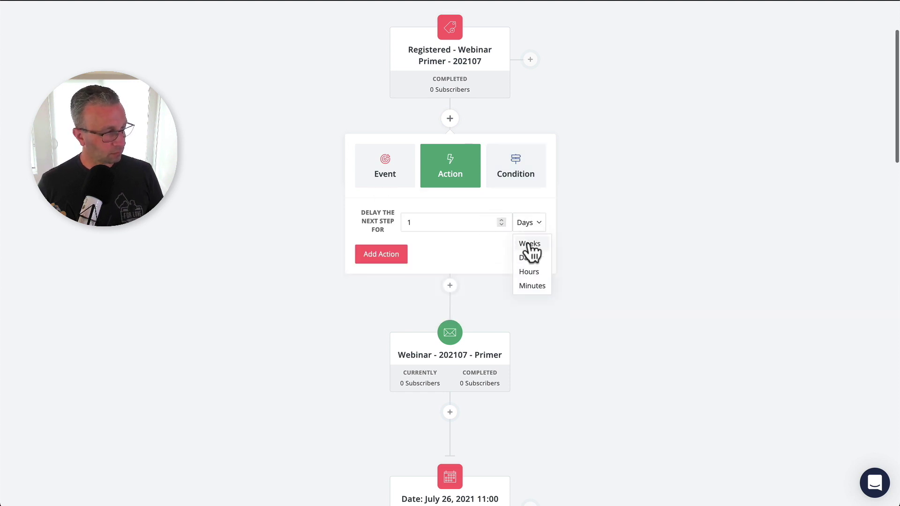
click(530, 286)
click(473, 218)
click(454, 238)
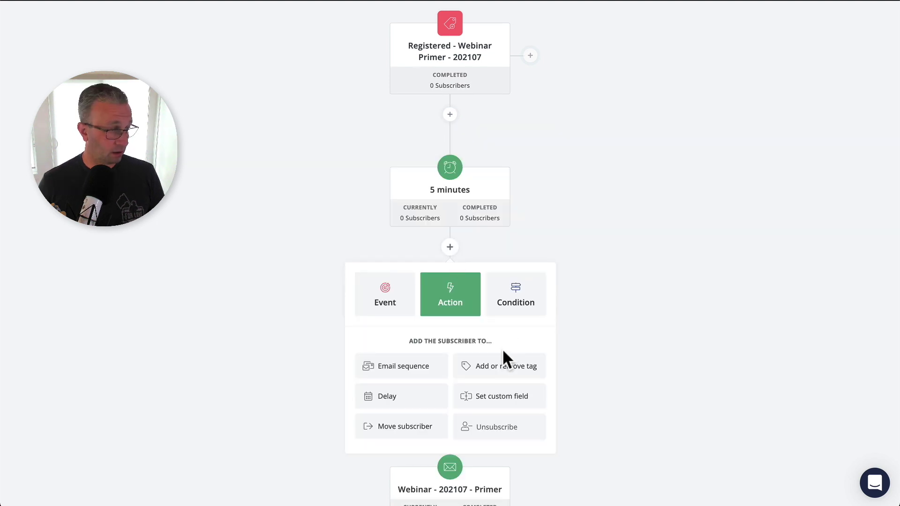
- Follow the delay with a step adding the tag Start - Webinar Primer - 202107
click(500, 361)
click(433, 388)
text(S)
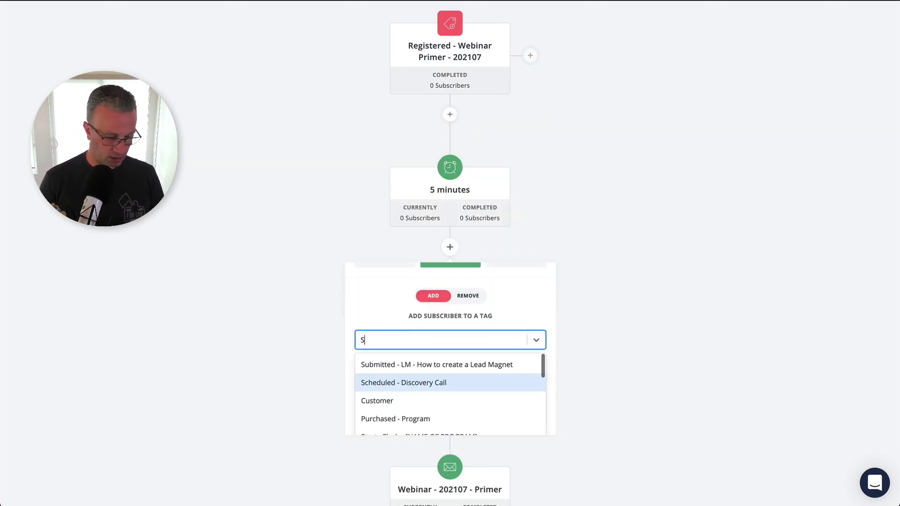
text(tart - Webinar)
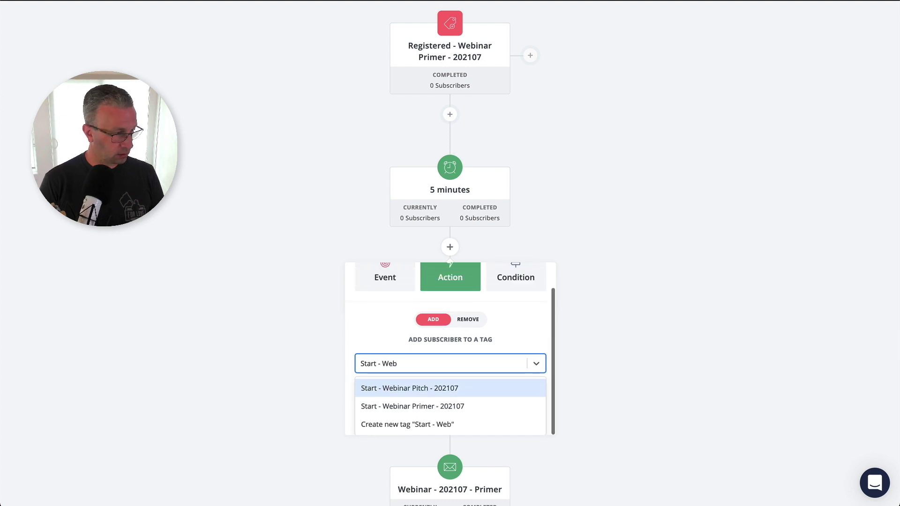
click(428, 408)
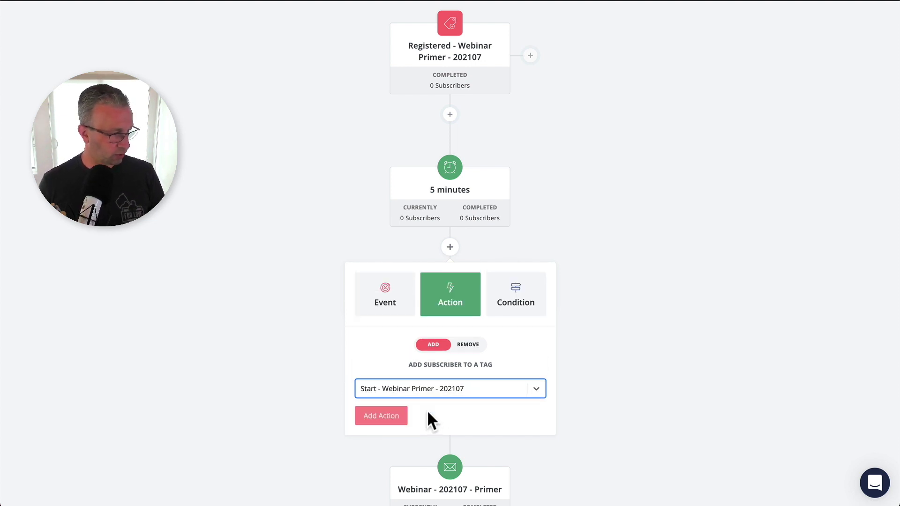
click(394, 421)
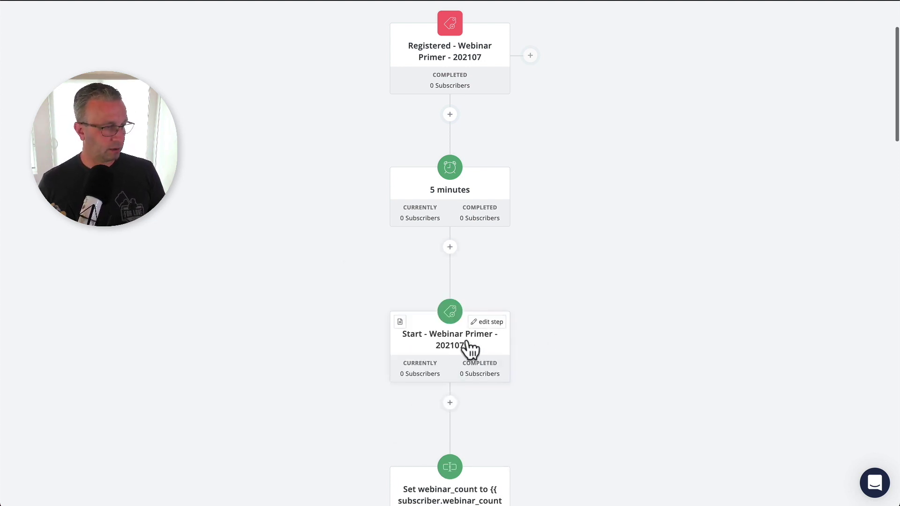
- Scroll through the workflow to review the delay, tag, increment, Primer email and July 26 date steps
scroll(554, 379, down, 1)
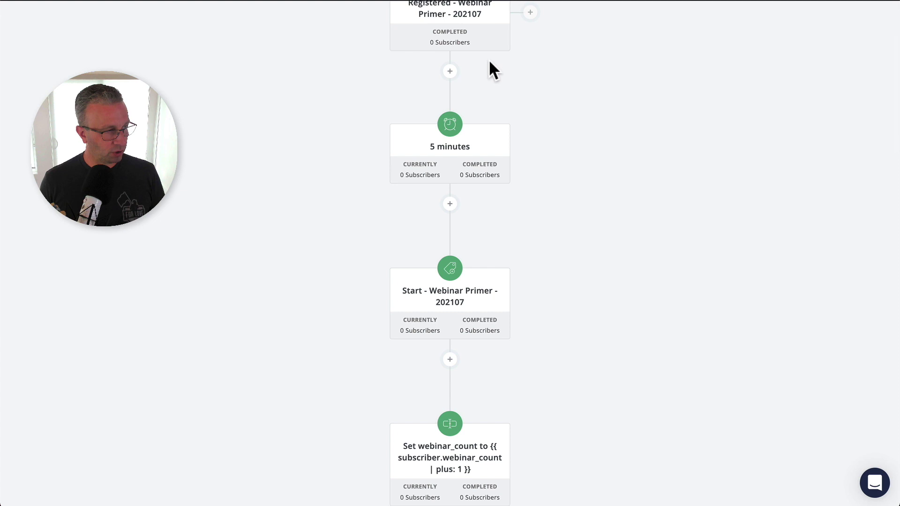
scroll(536, 349, down, 5)
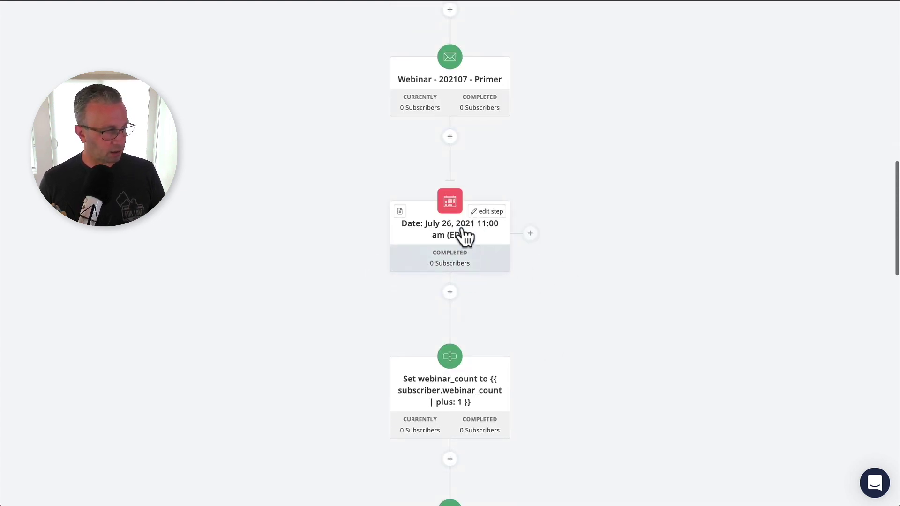
scroll(582, 379, up, 10)
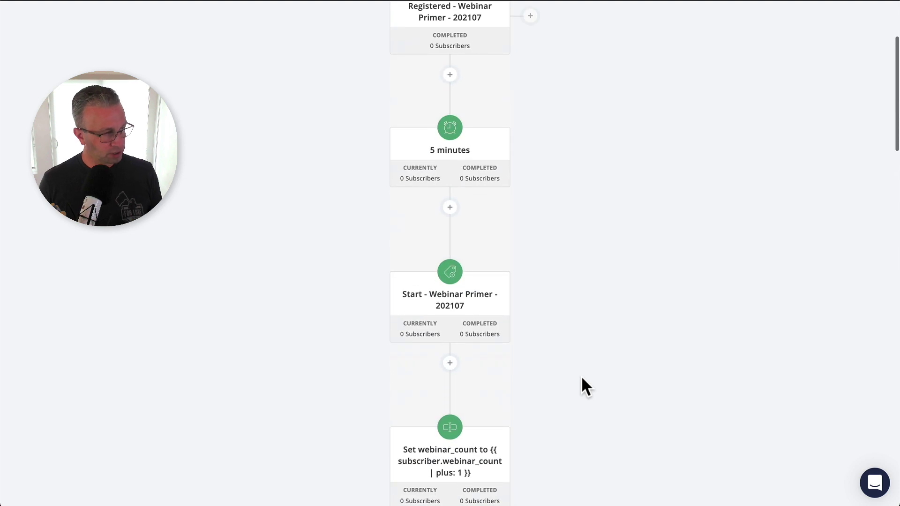
mouse_move(488, 484)
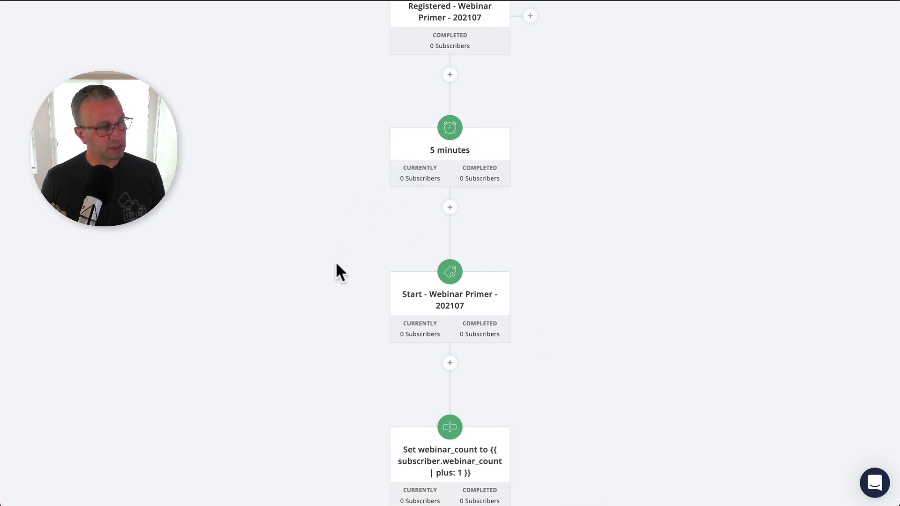
scroll(571, 459, down, 6)
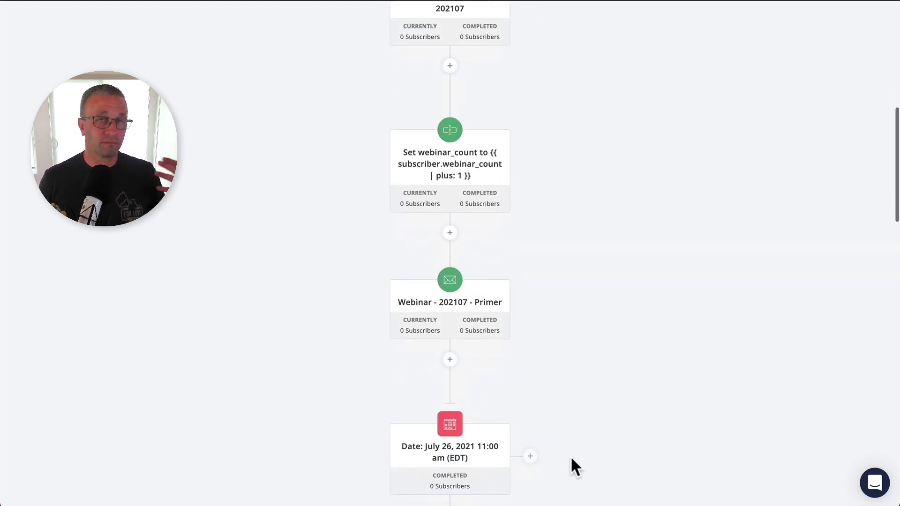
scroll(571, 459, down, 2)
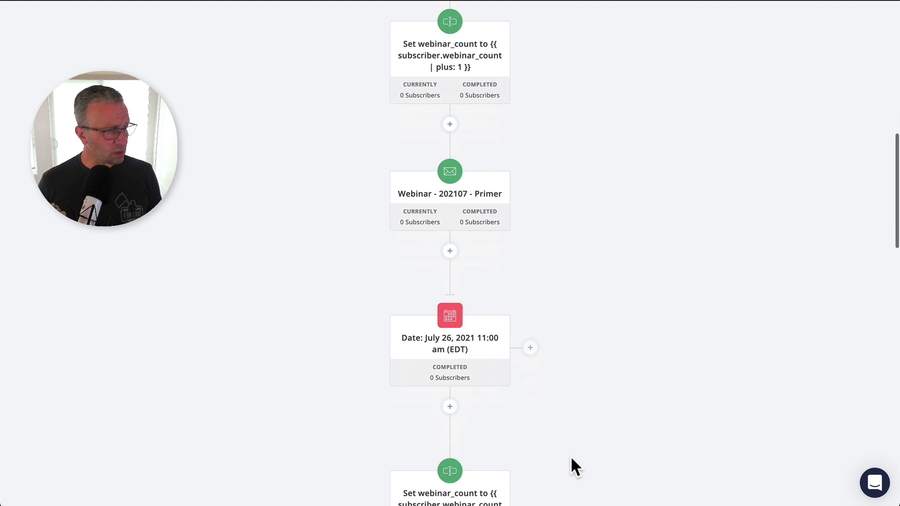
scroll(570, 448, up, 4)
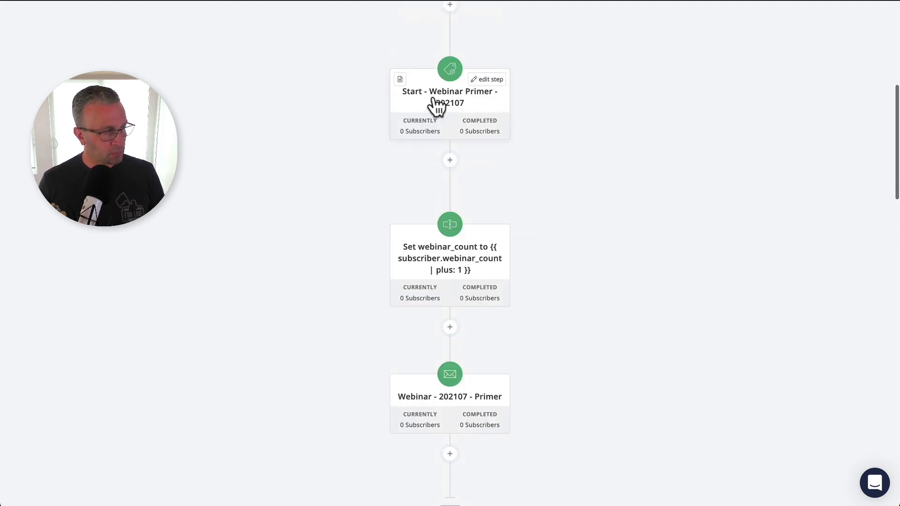
scroll(556, 183, up, 2)
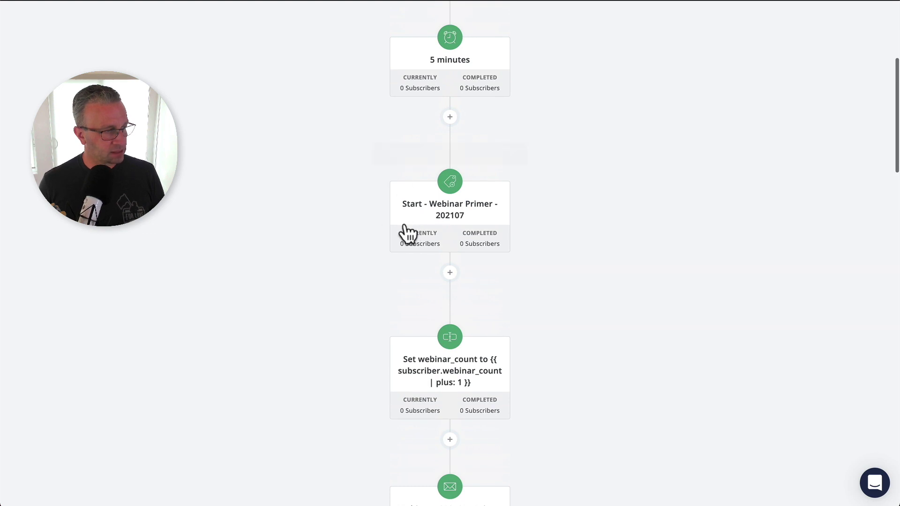
scroll(421, 305, down, 4)
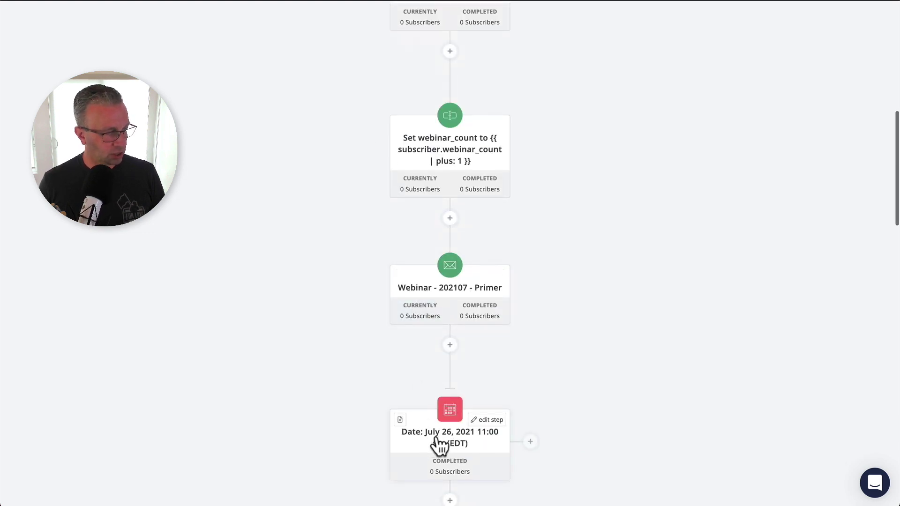
scroll(444, 442, up, 3)
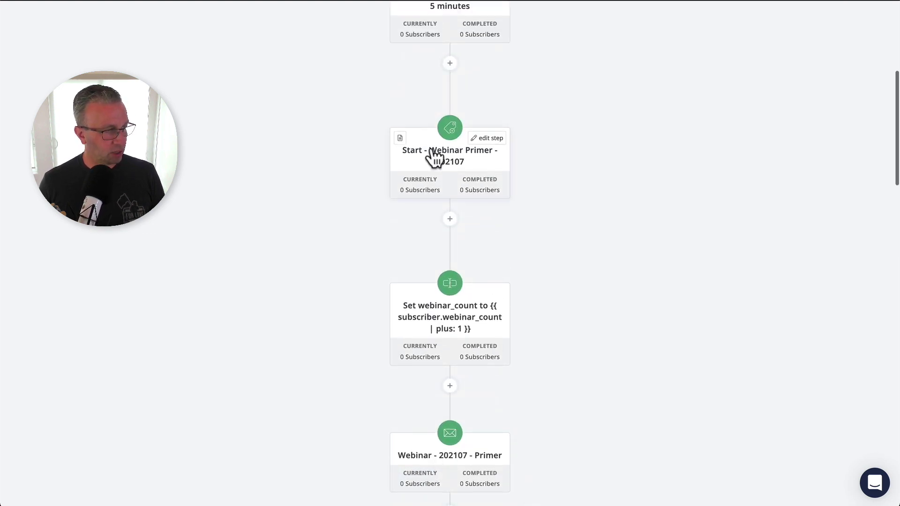
scroll(595, 363, down, 6)
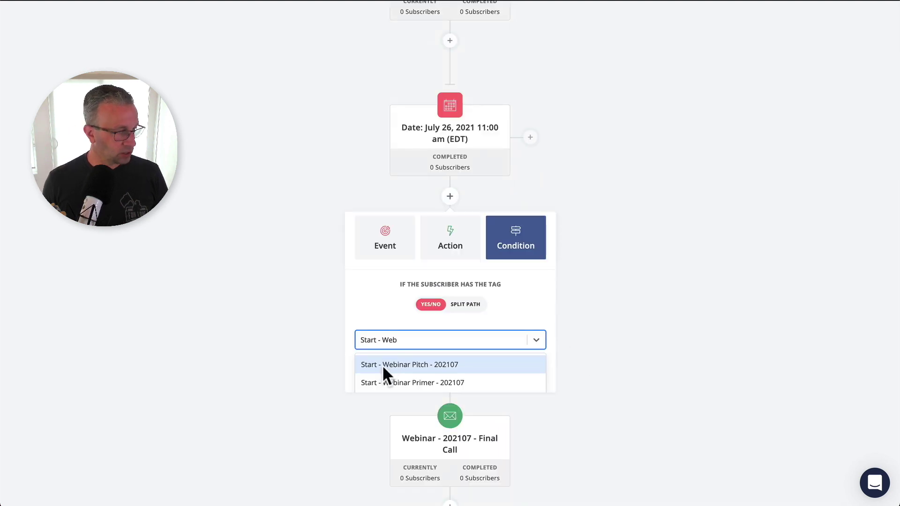
- Add a condition checking for the Start - Webinar Primer - 202107 tag, with Yes/No branches
click(382, 380)
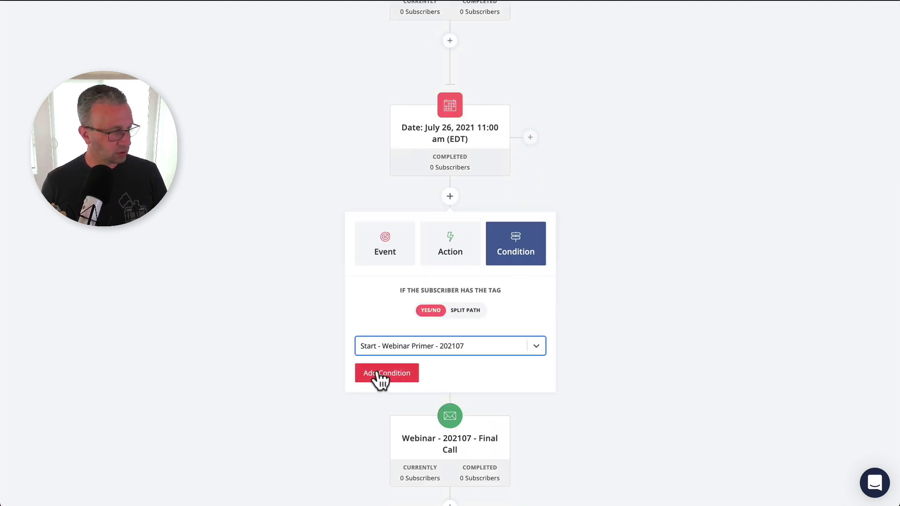
click(380, 373)
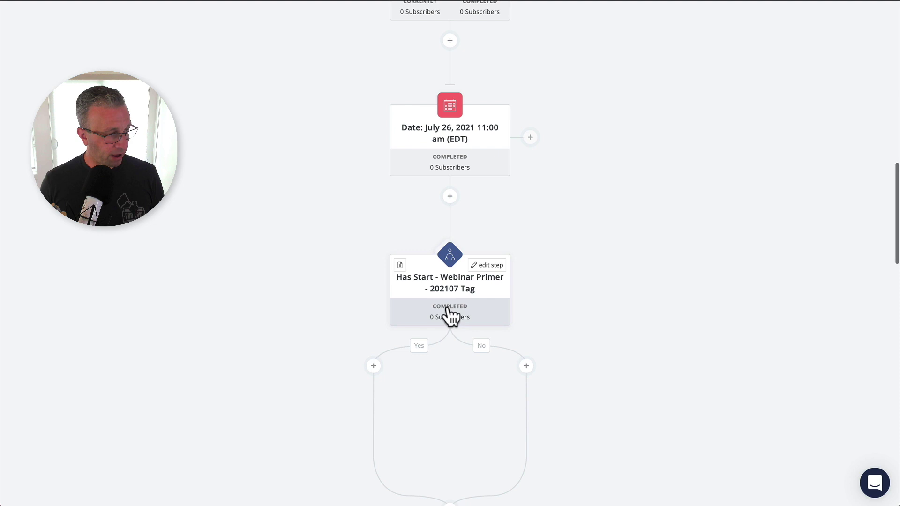
click(526, 366)
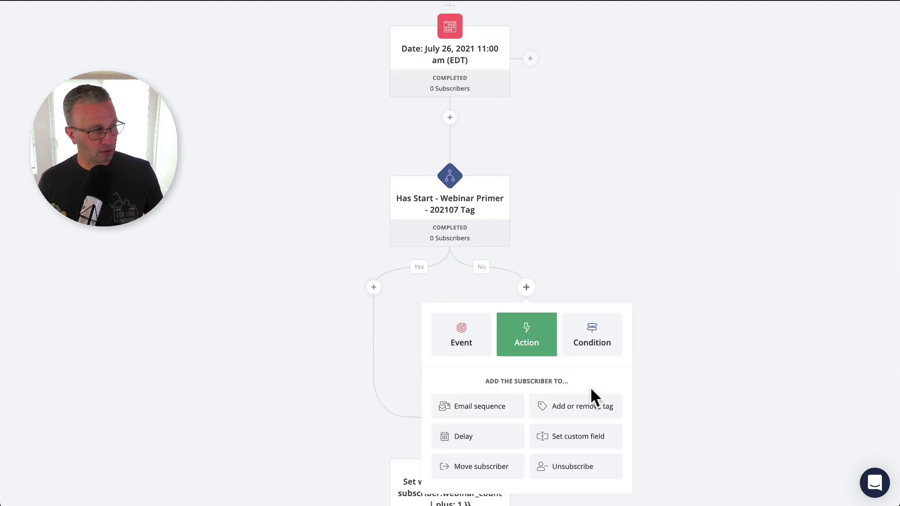
- On the No branch, set webinar_count to {{ subscriber.webinar_count | plus 1 }}
mouse_move(436, 63)
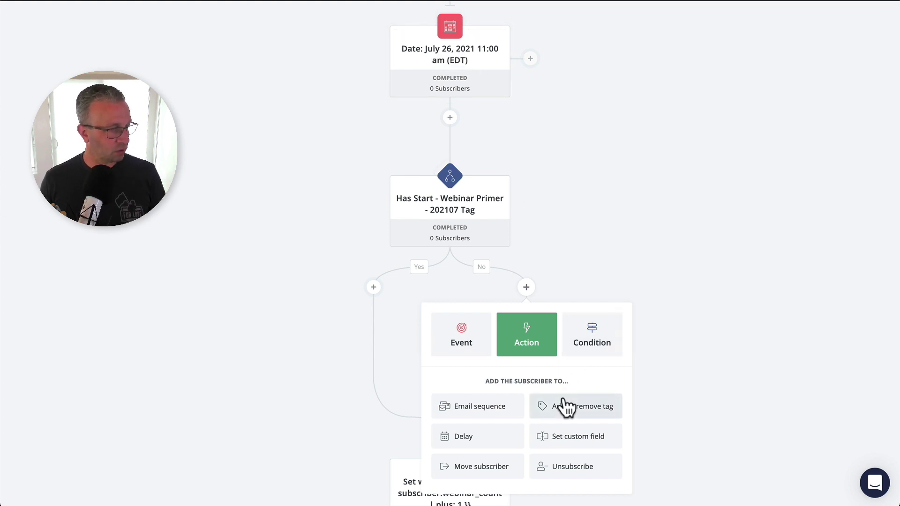
click(564, 438)
click(517, 404)
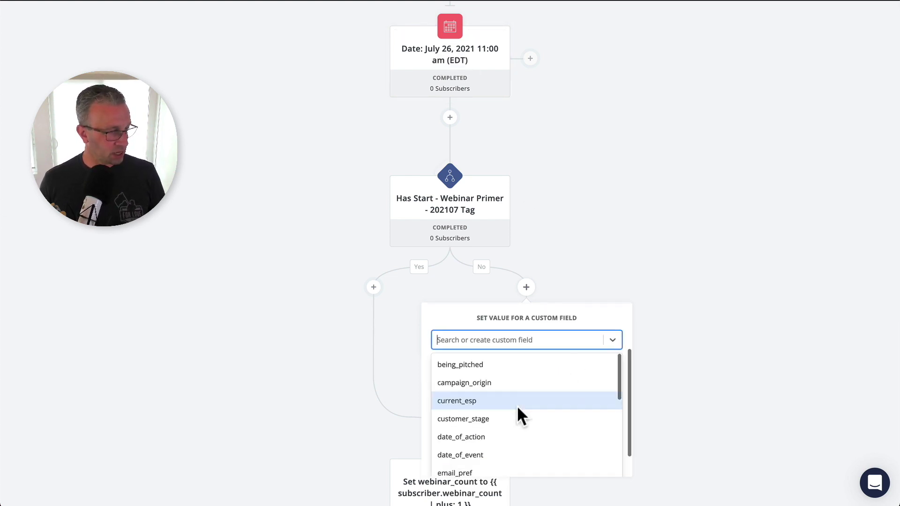
text(webinar_)
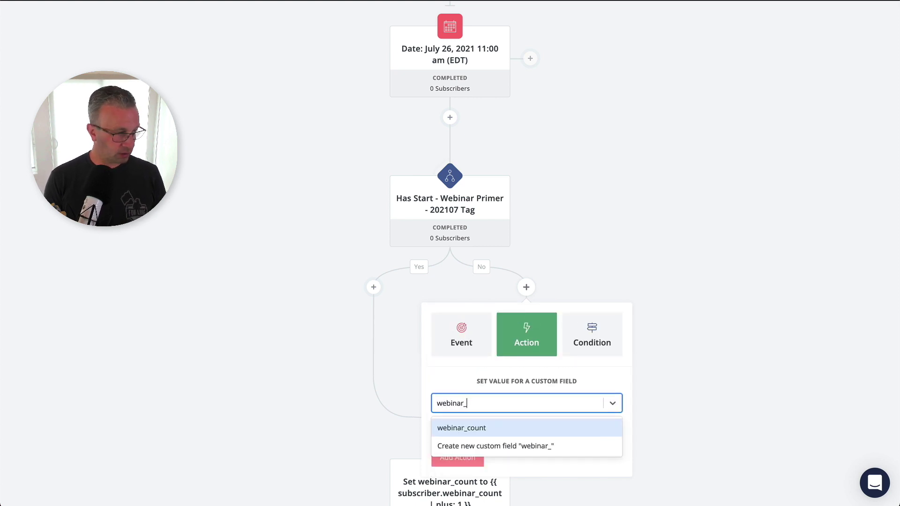
click(492, 429)
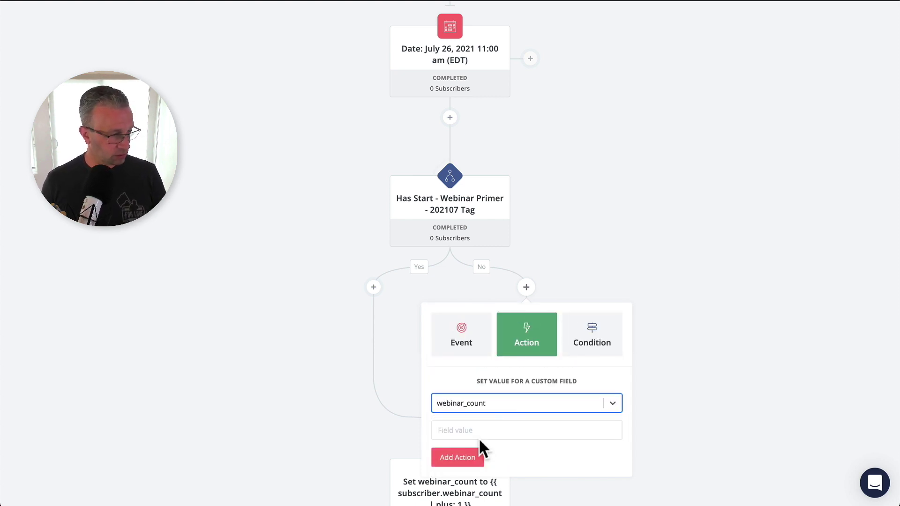
click(480, 430)
text({{ subscriber.webinar_count | plus :)
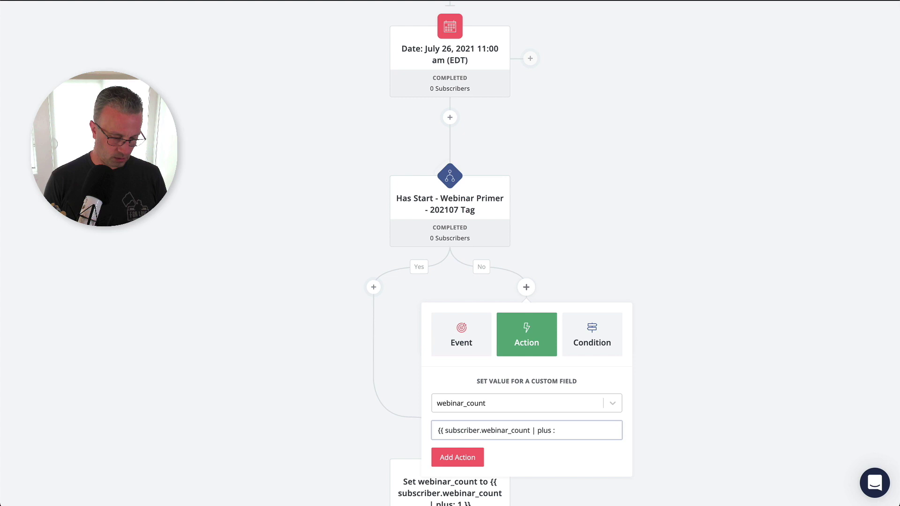
text(1)
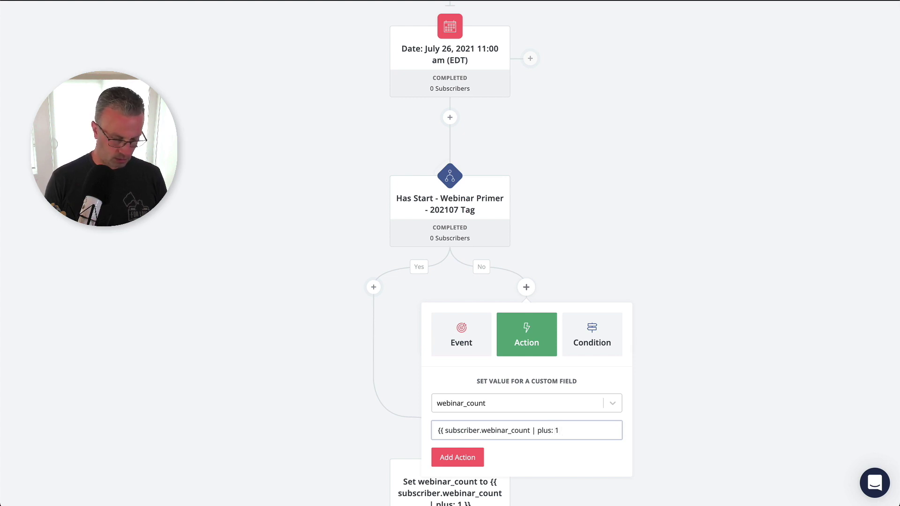
click(448, 451)
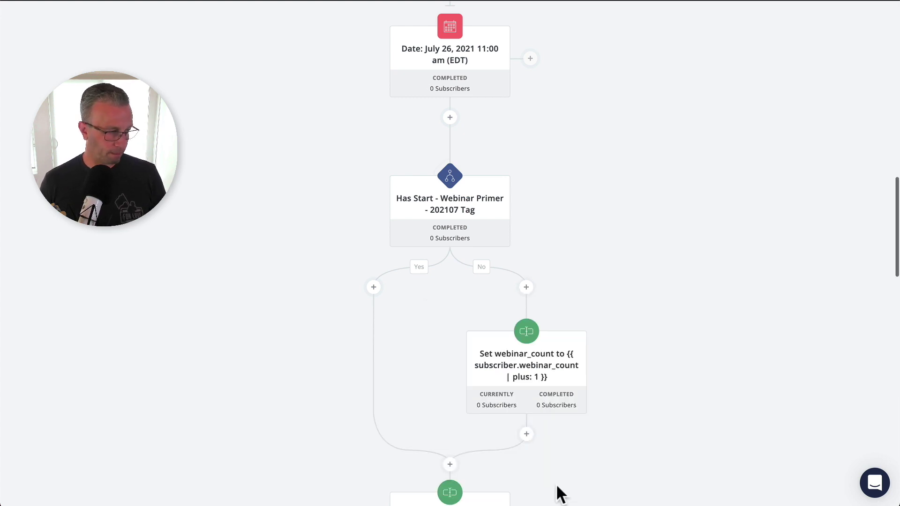
scroll(584, 466, down, 1)
scroll(585, 465, down, 3)
click(491, 346)
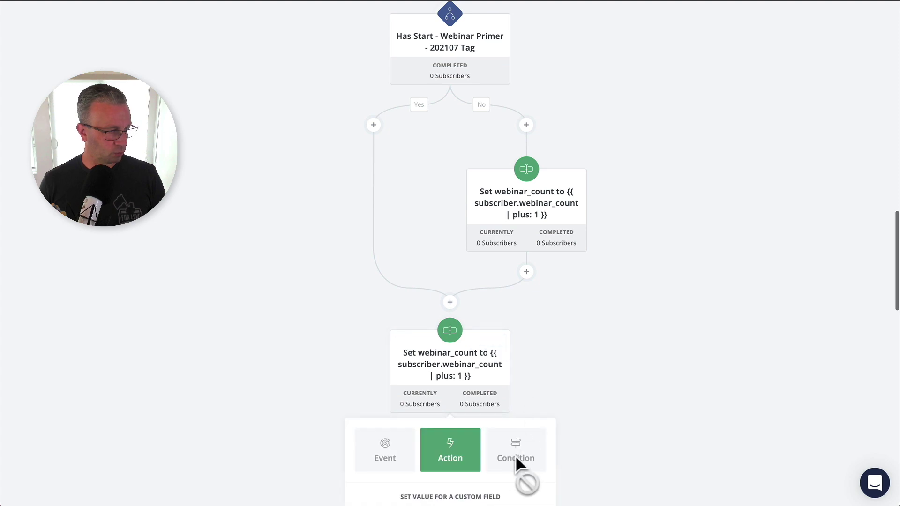
scroll(524, 478, down, 1)
click(454, 484)
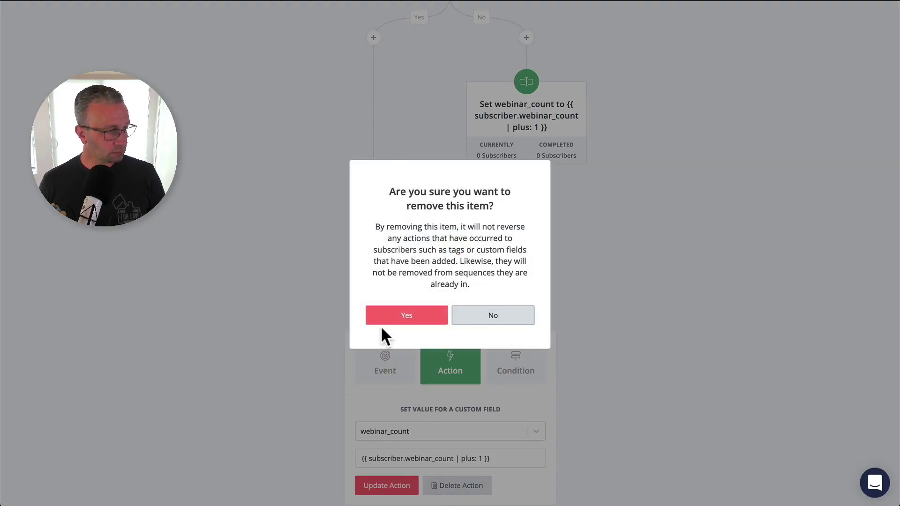
click(389, 318)
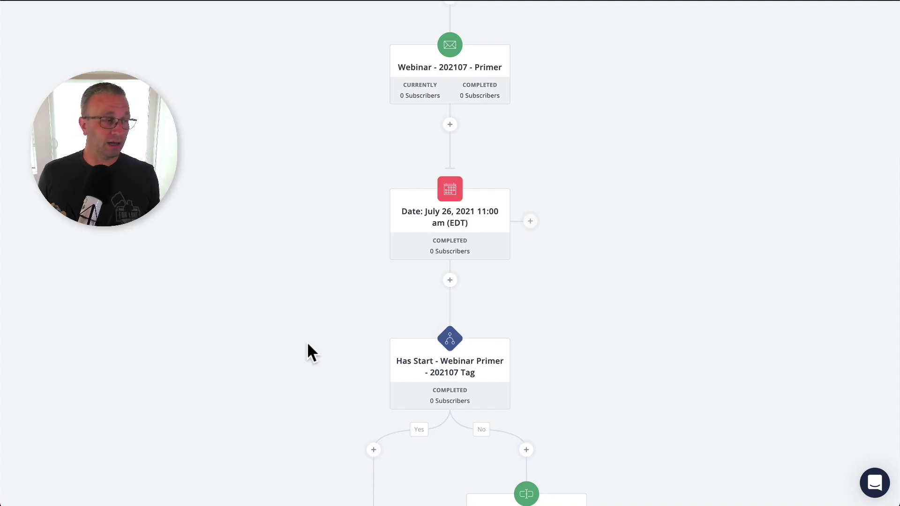
mouse_move(434, 367)
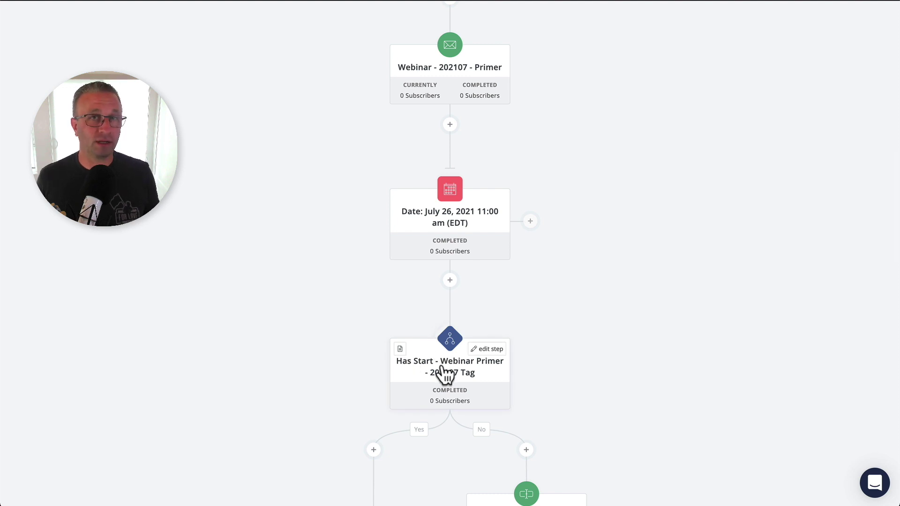
scroll(442, 373, up, 15)
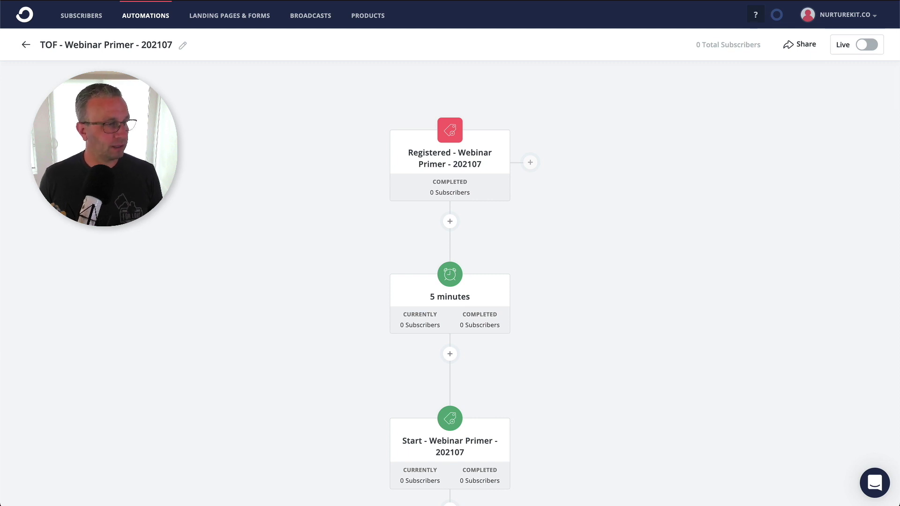
- In the planning doc, check the latest_webinar_referral field, then place the caret after MC Primer Sequence
scroll(584, 319, down, 3)
key(alt+Tab)
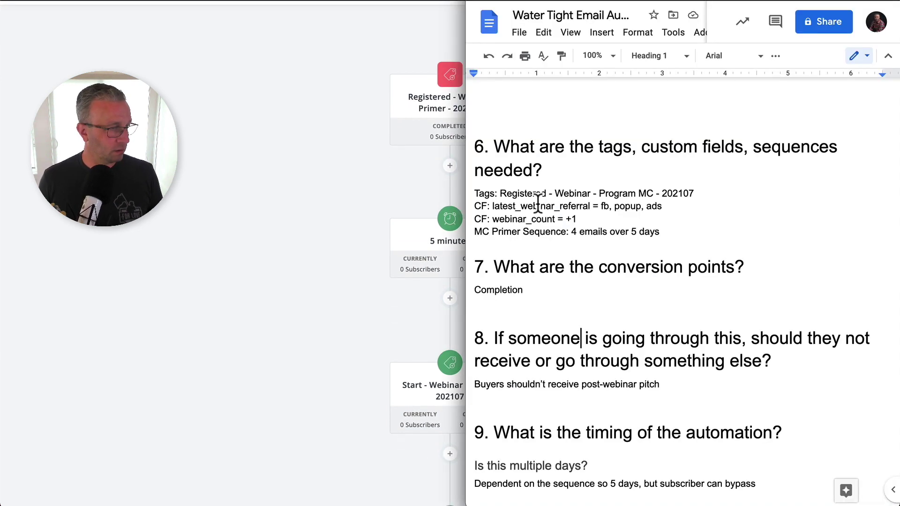
double_click(537, 205)
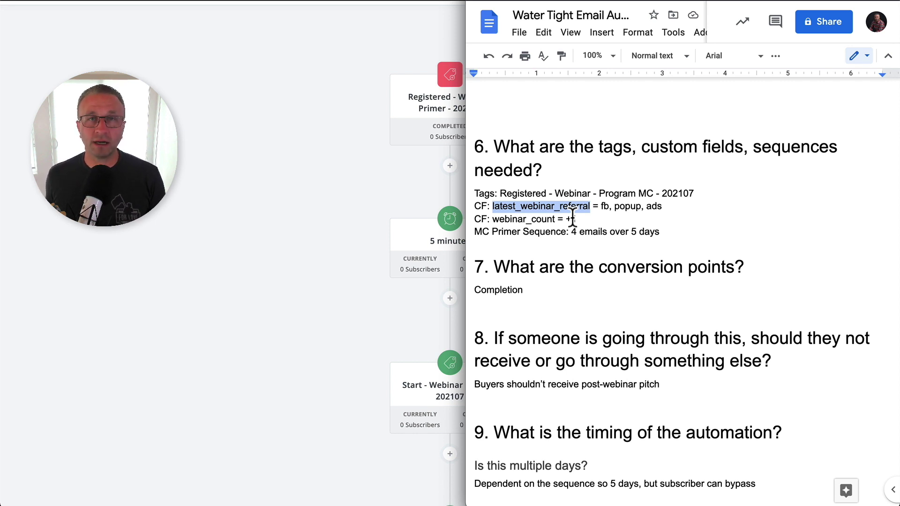
click(424, 98)
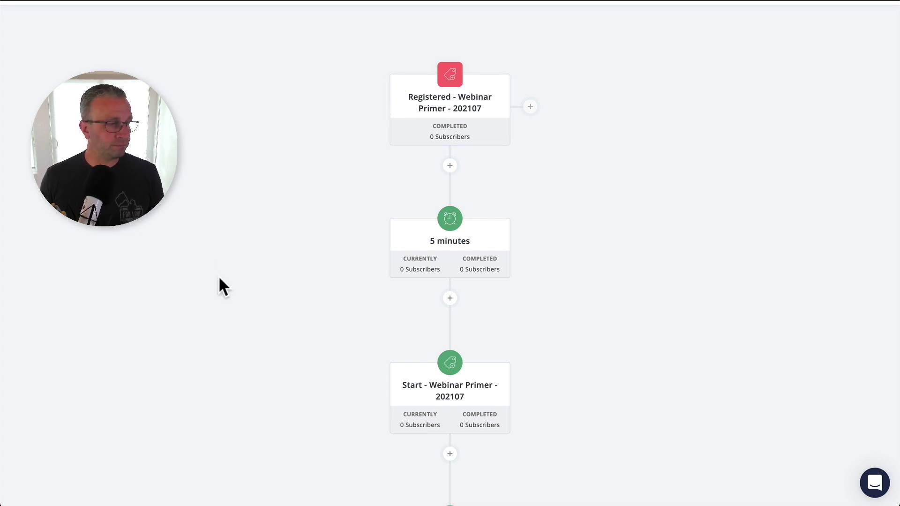
key(super+Tab)
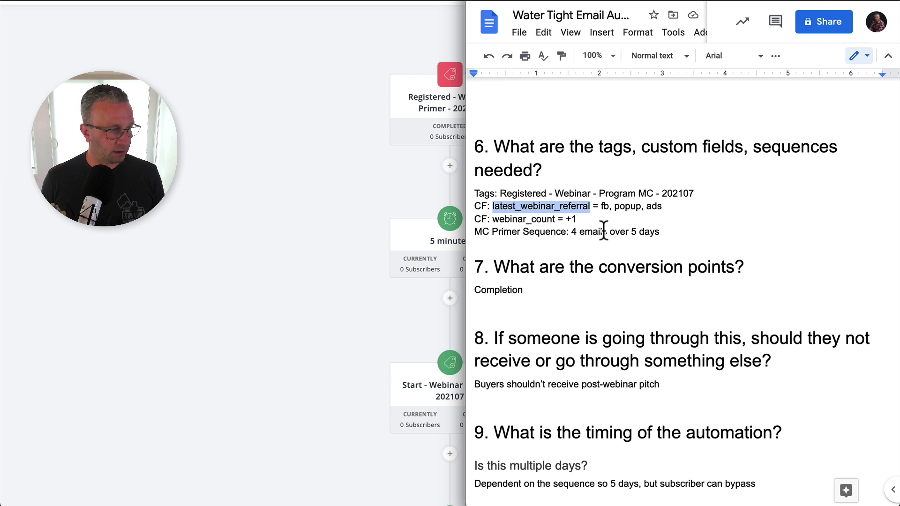
click(603, 207)
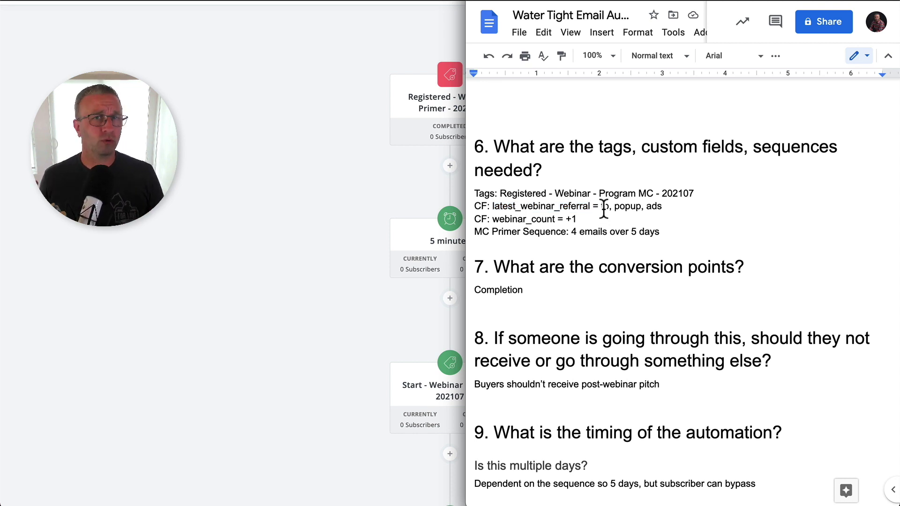
click(662, 232)
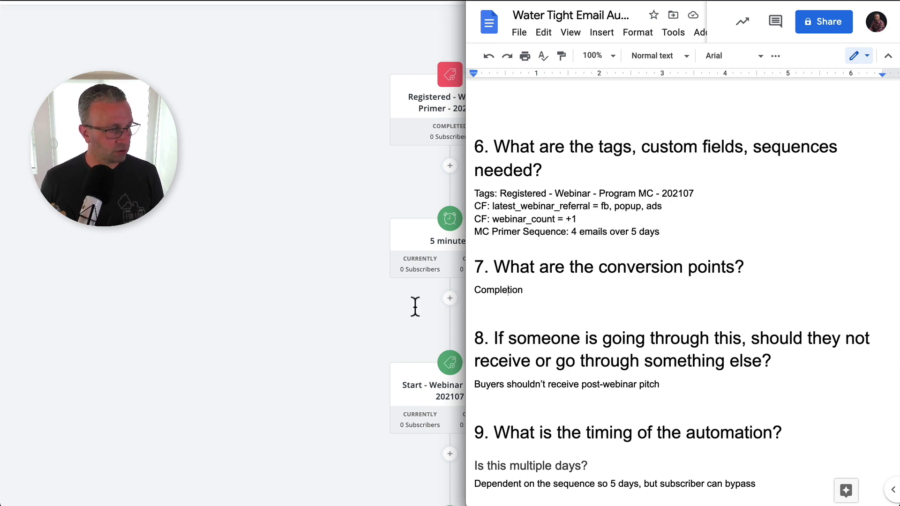
- Scroll to the automation's end, then scroll the planning doc to its timing answers
click(338, 330)
scroll(338, 330, down, 4)
scroll(339, 331, down, 15)
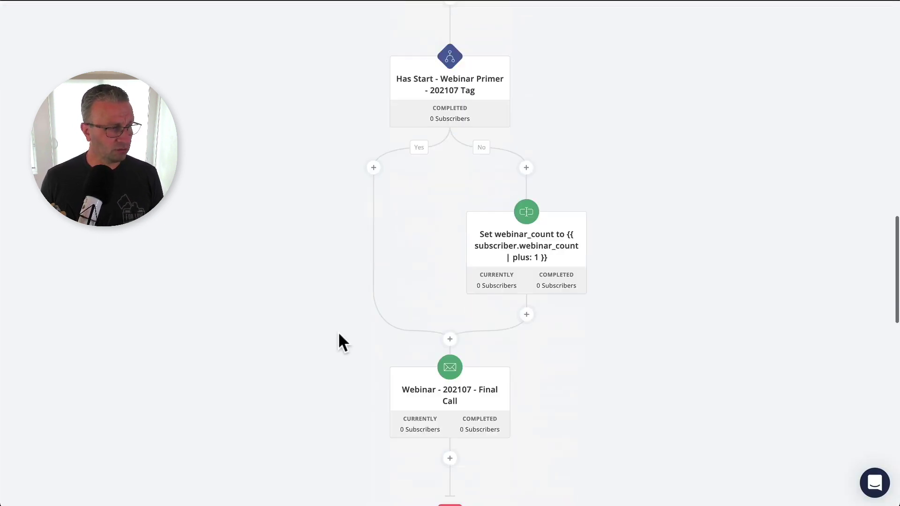
scroll(338, 330, down, 12)
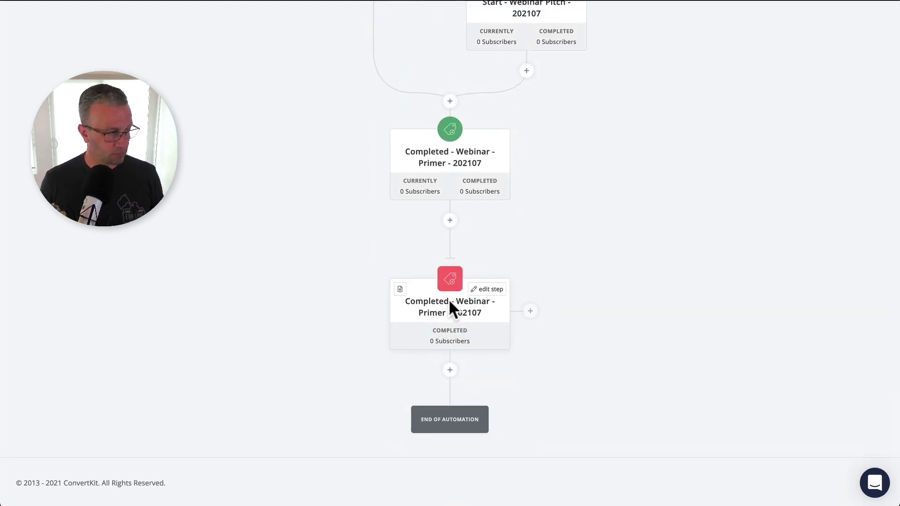
key(super+Tab)
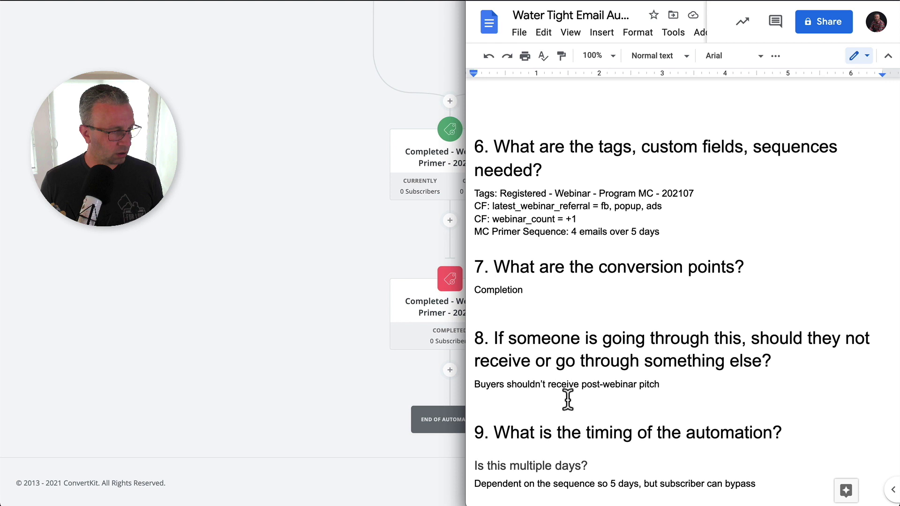
click(499, 396)
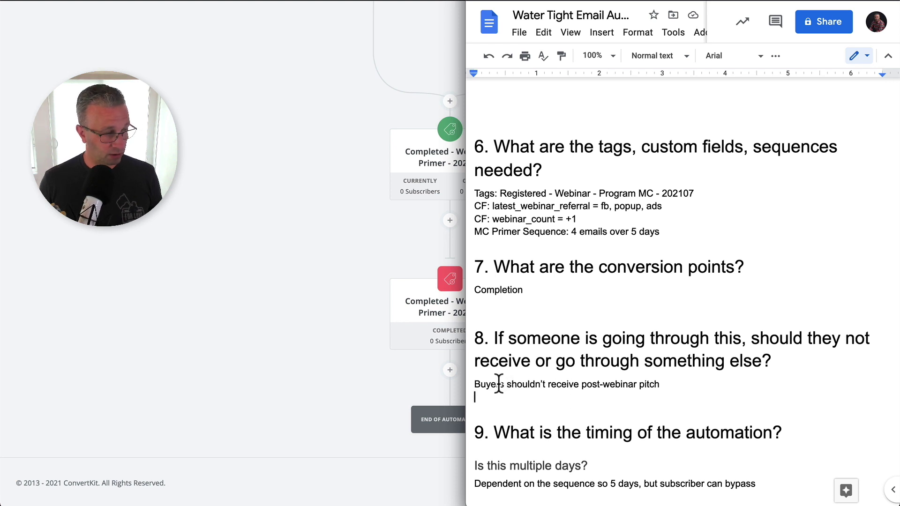
click(340, 313)
scroll(646, 228, up, 6)
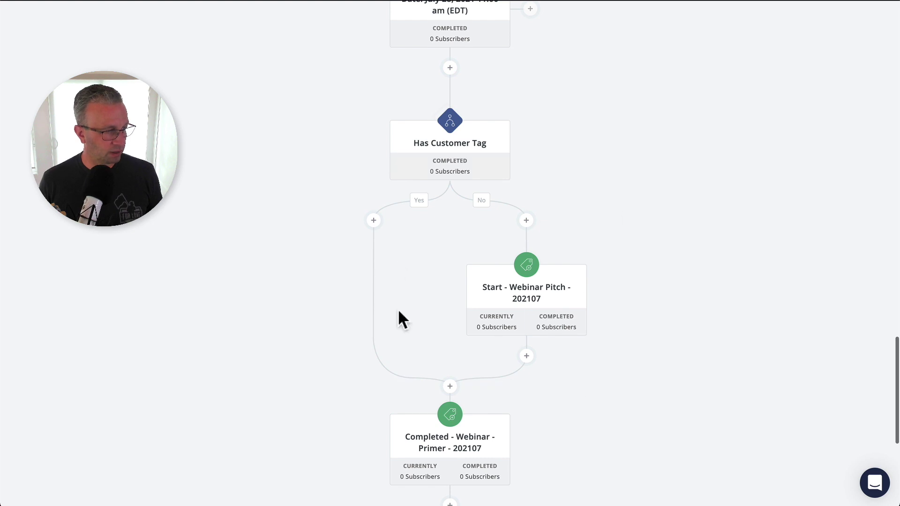
key(alt+Tab)
scroll(632, 491, down, 3)
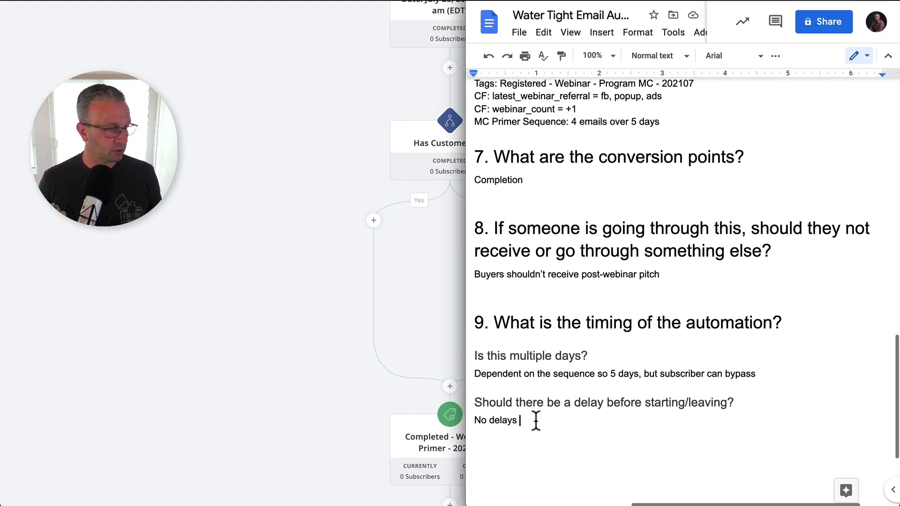
- Scroll the automation to review Final Call, the July 28 11:00 am wait and Has Customer Tag split
click(351, 418)
scroll(351, 417, up, 8)
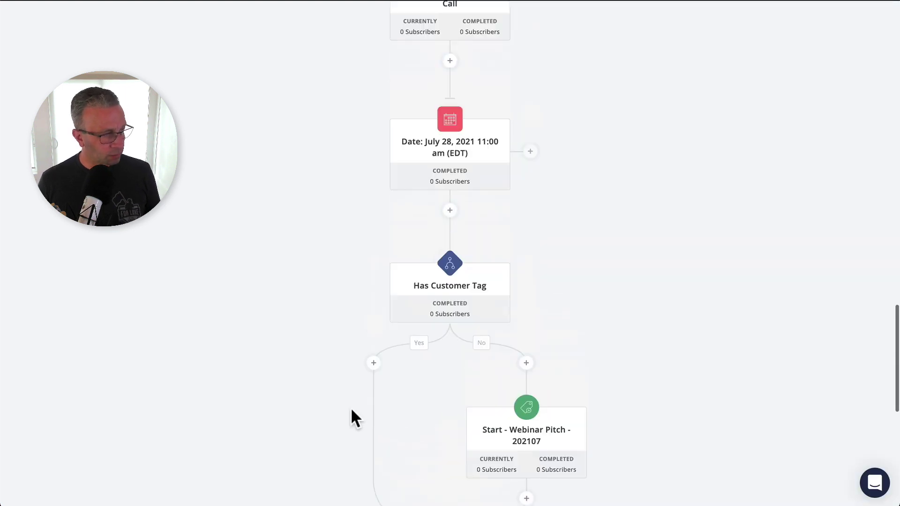
mouse_move(497, 394)
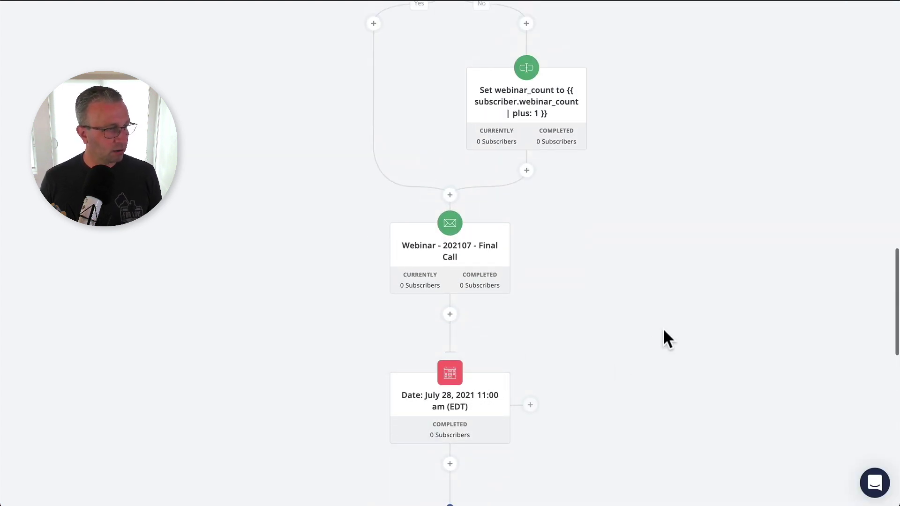
scroll(663, 332, up, 8)
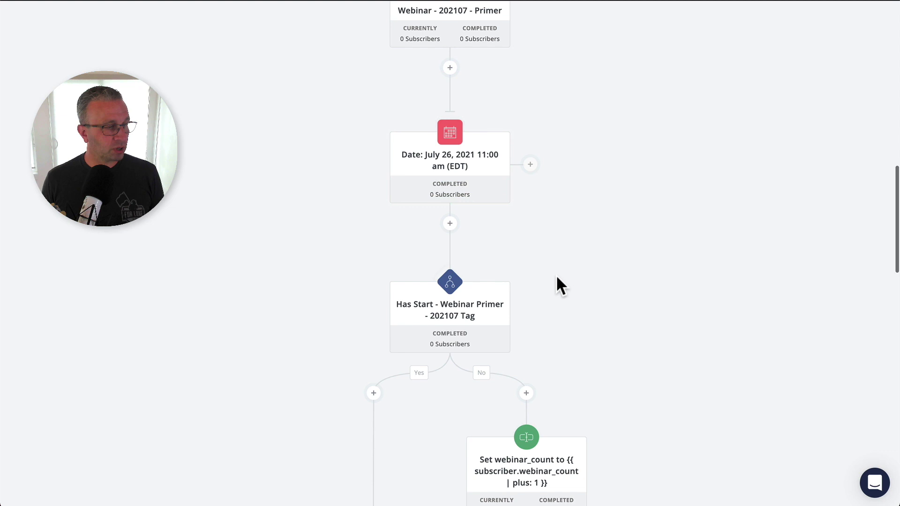
scroll(557, 278, down, 10)
mouse_move(480, 127)
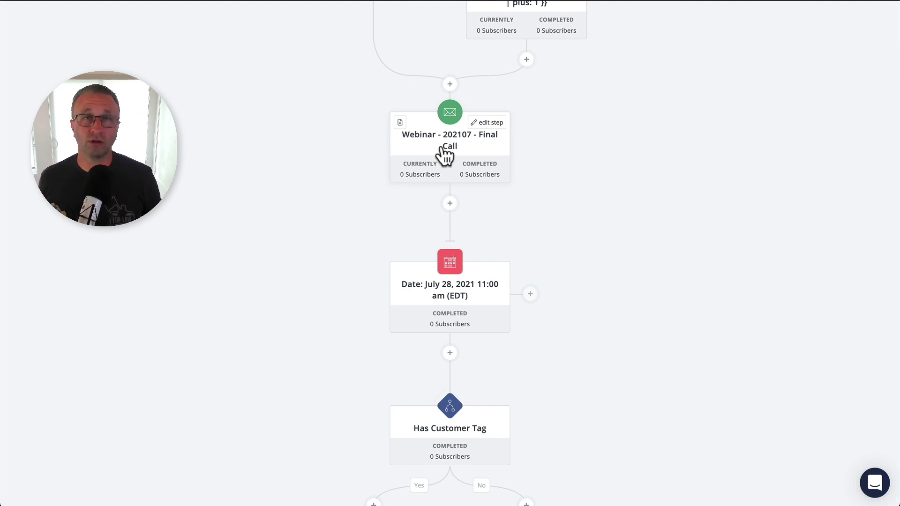
scroll(604, 278, down, 5)
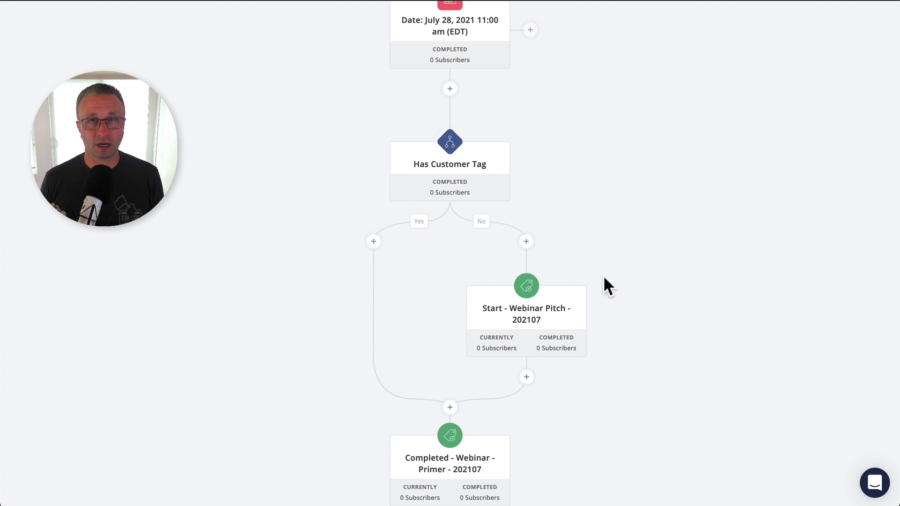
scroll(669, 193, up, 15)
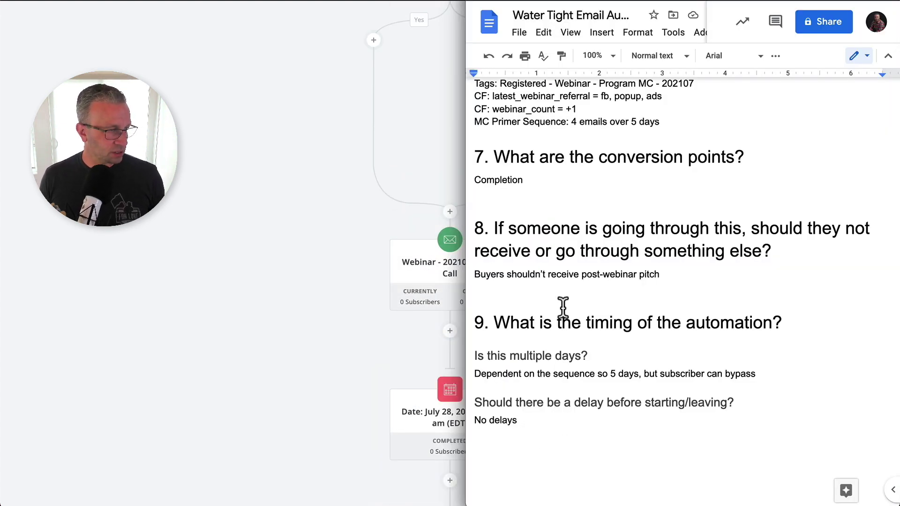
- Type a new 'Seq: Webinar Final Call' entry on the line below MC Primer Sequence
scroll(562, 305, up, 5)
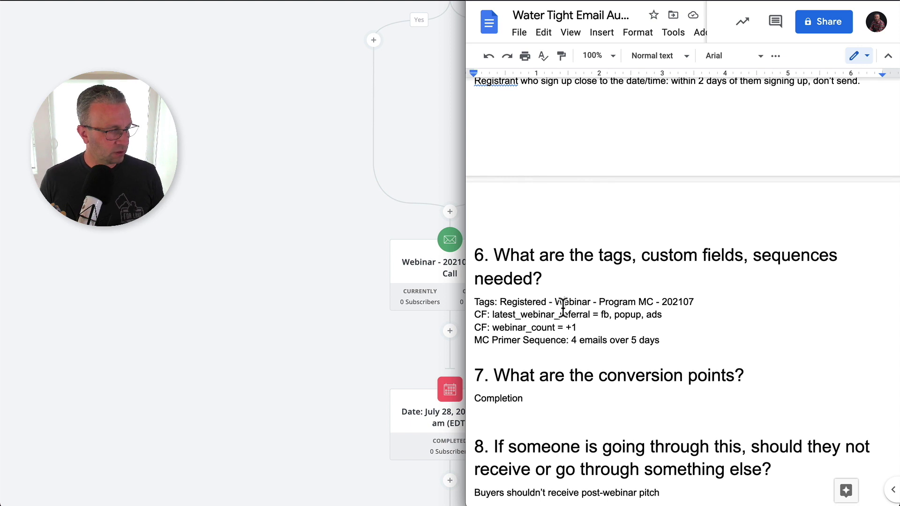
scroll(562, 307, up, 1)
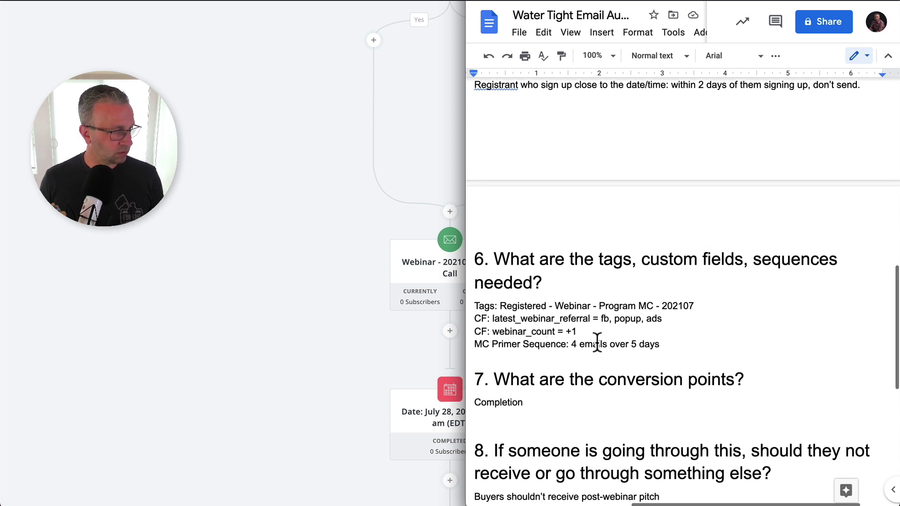
click(660, 343)
key(Return)
text(W)
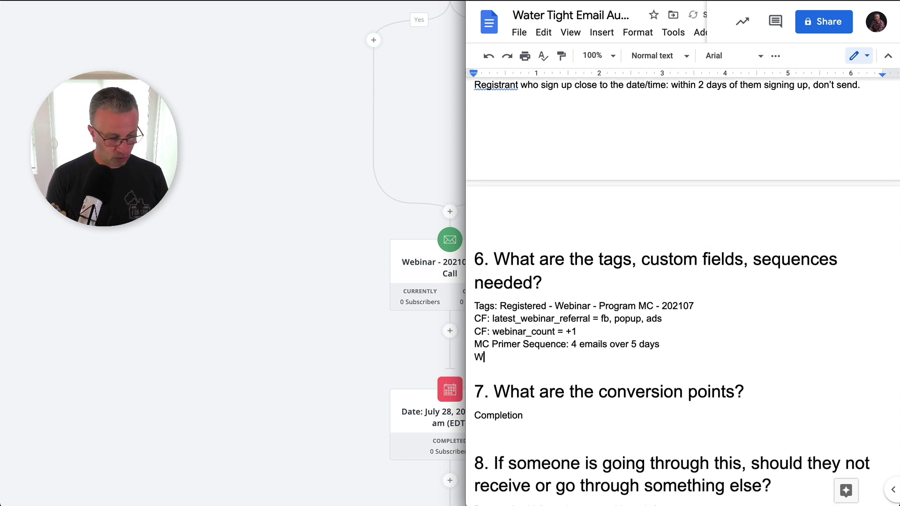
text(ebinar Final Ca)
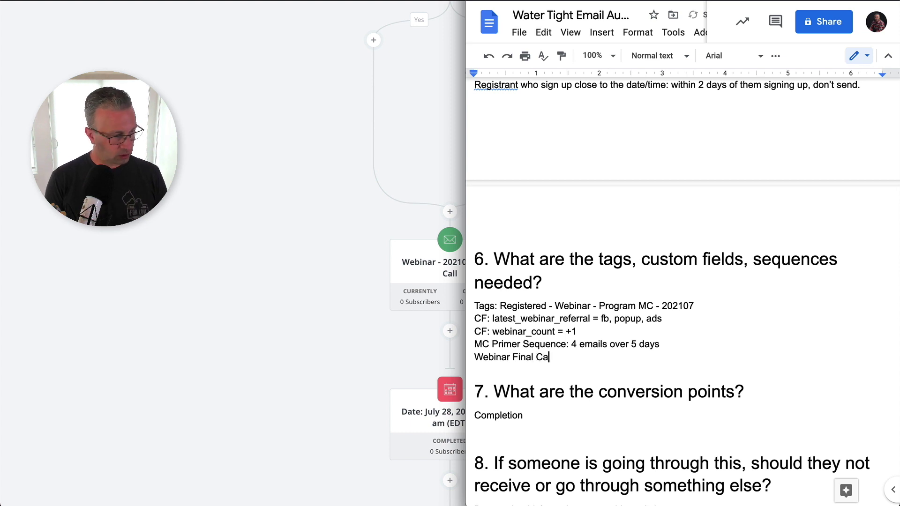
text(Seq:)
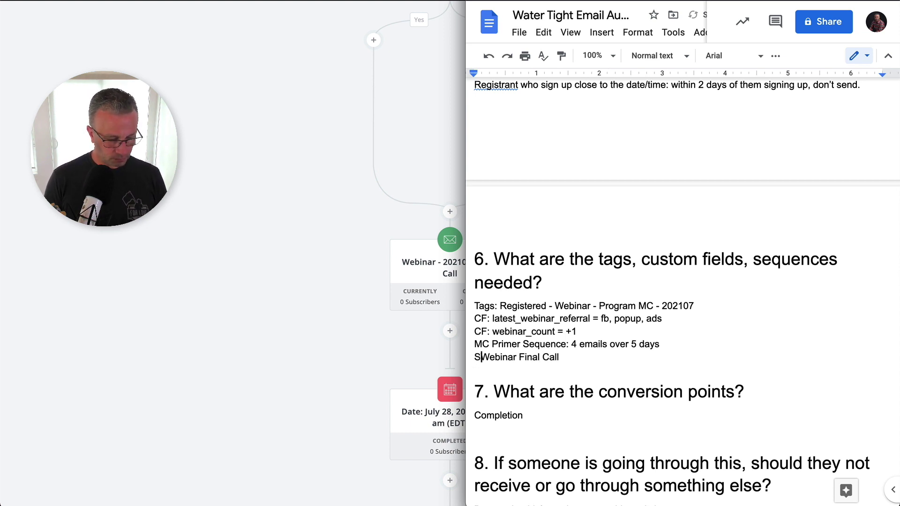
click(669, 354)
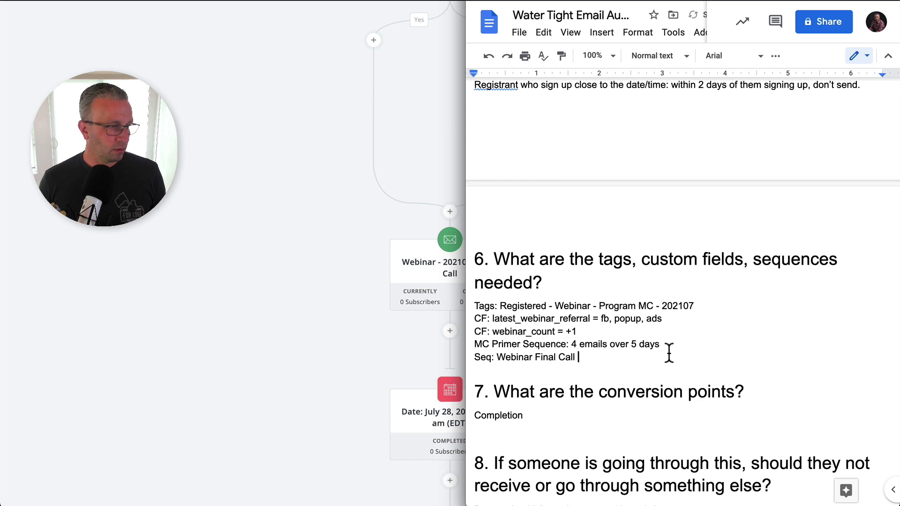